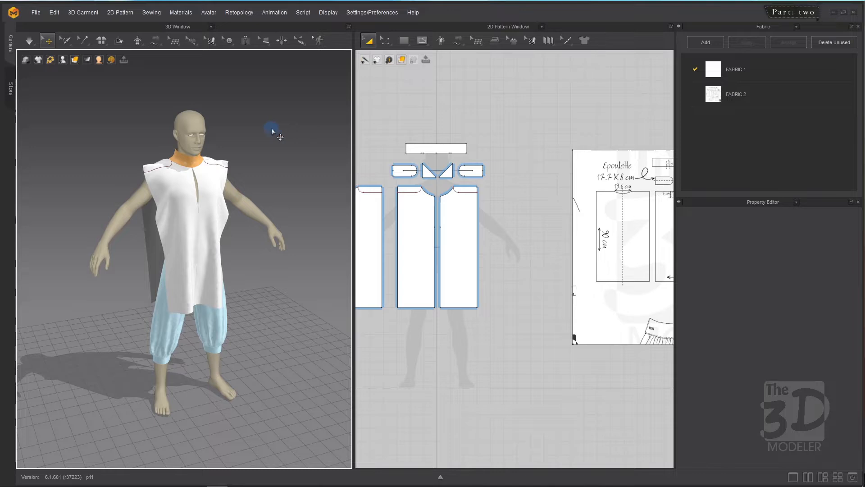
Create a rectangle pattern 50 cm wide and 45 cm high for the sleeve, between the shirt body and the reference sheet.
mouse_move(272, 131)
right_down()
mouse_move(96, 150)
mouse_move(257, 136)
mouse_move(318, 139)
mouse_move(238, 137)
mouse_move(269, 131)
right_up()
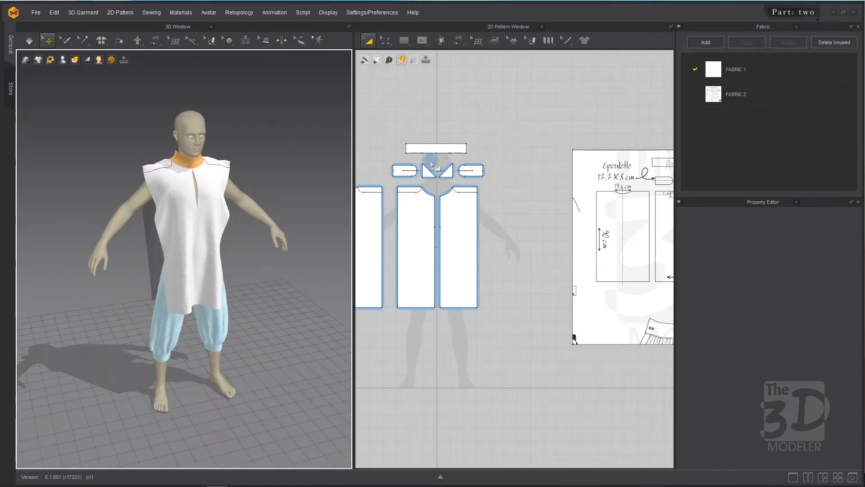
scroll(431, 164, down, 3)
click(587, 186)
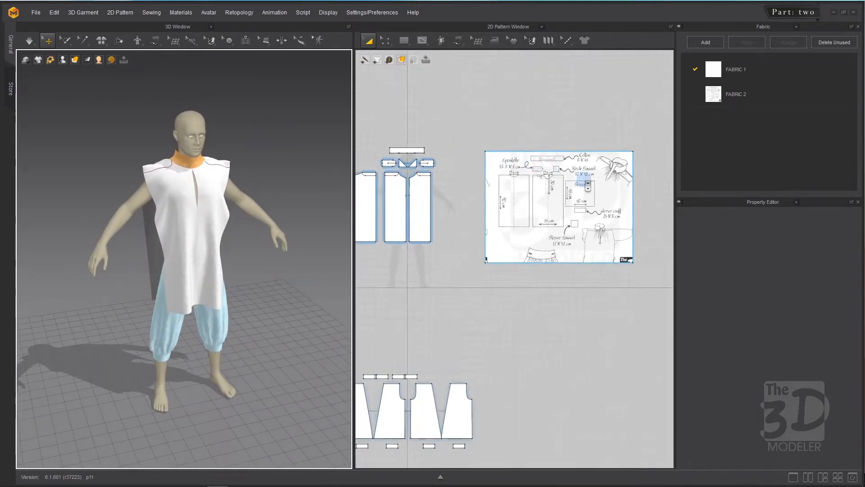
scroll(588, 185, up, 5)
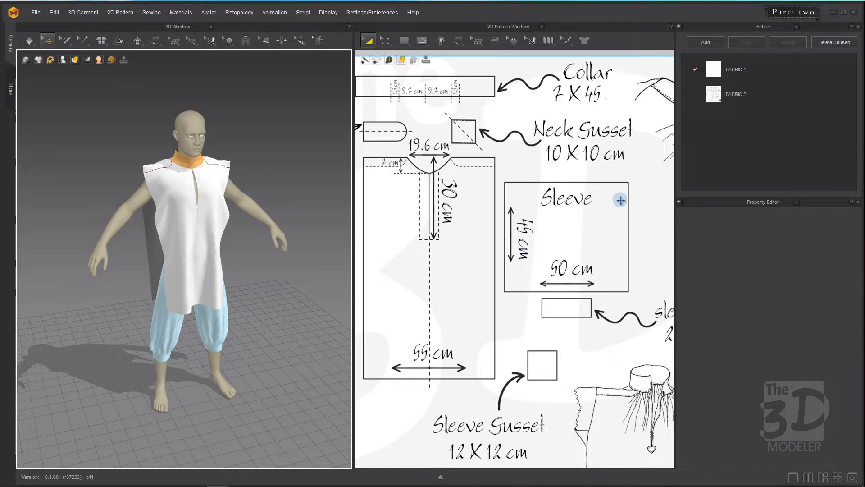
scroll(623, 200, down, 5)
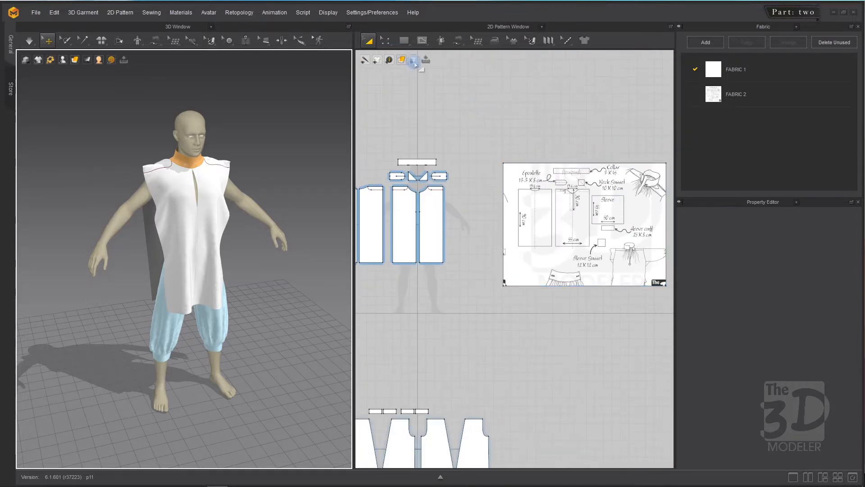
click(408, 47)
click(417, 69)
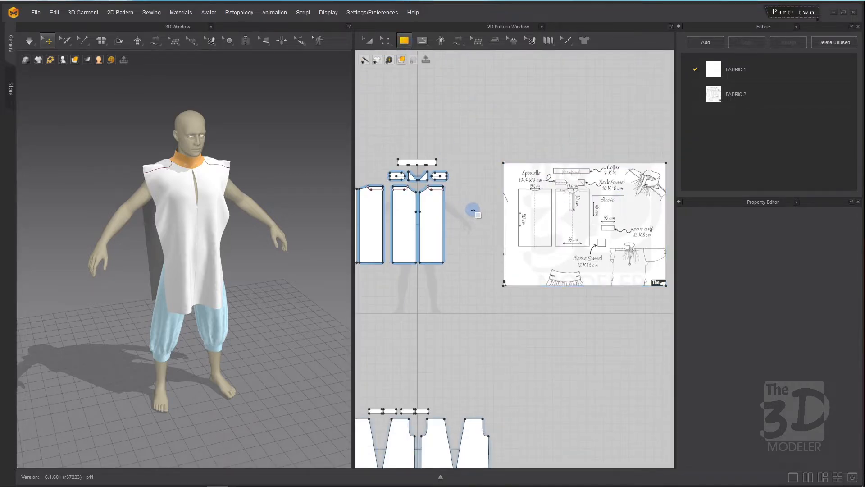
click(473, 210)
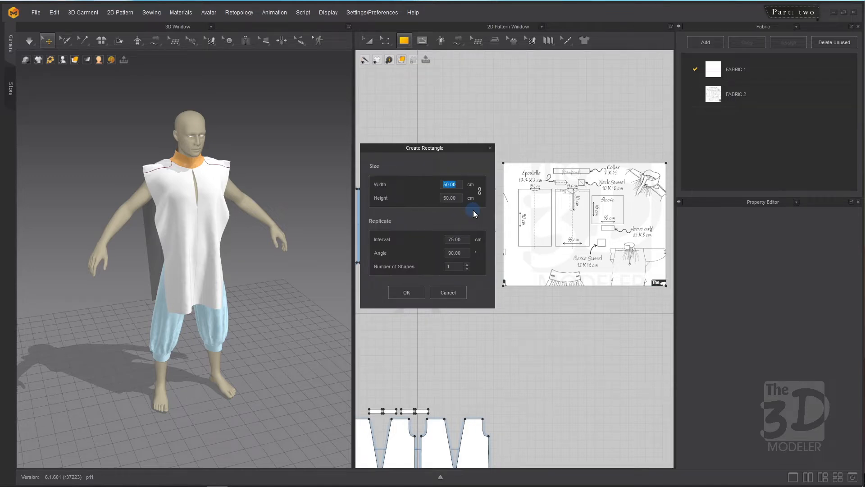
text(50)
drag(457, 197, 445, 198)
click(422, 292)
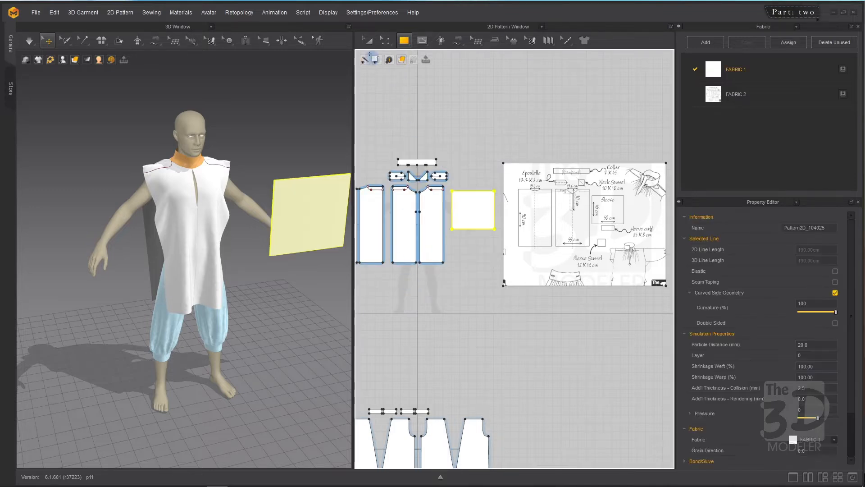
click(368, 40)
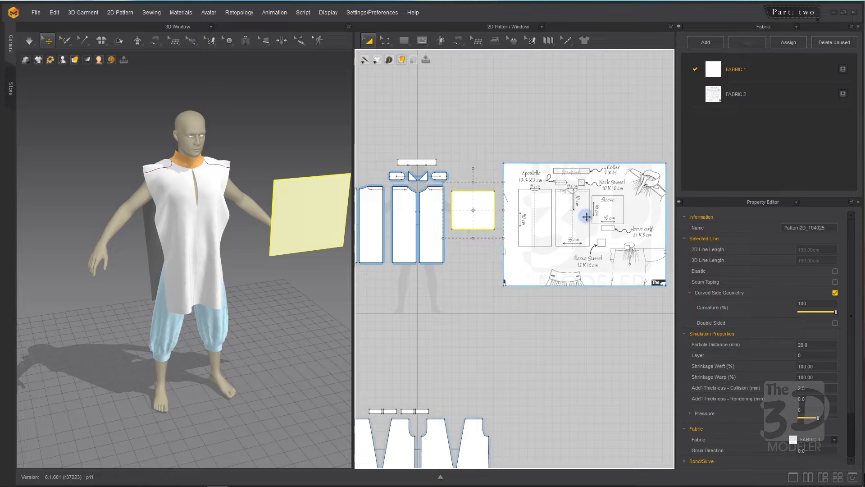
Create a 25 × 8 cm rectangle pattern for the sleeve cuff and move it closer beneath the sleeve piece.
scroll(647, 210, up, 5)
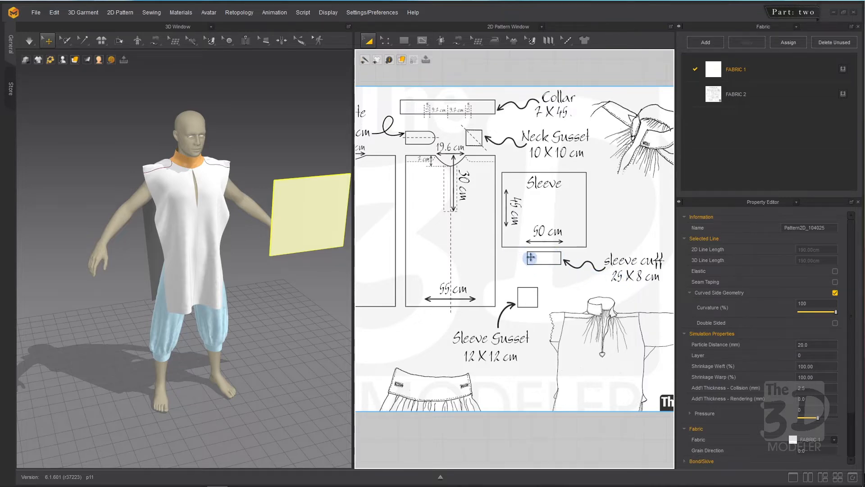
scroll(611, 221, down, 5)
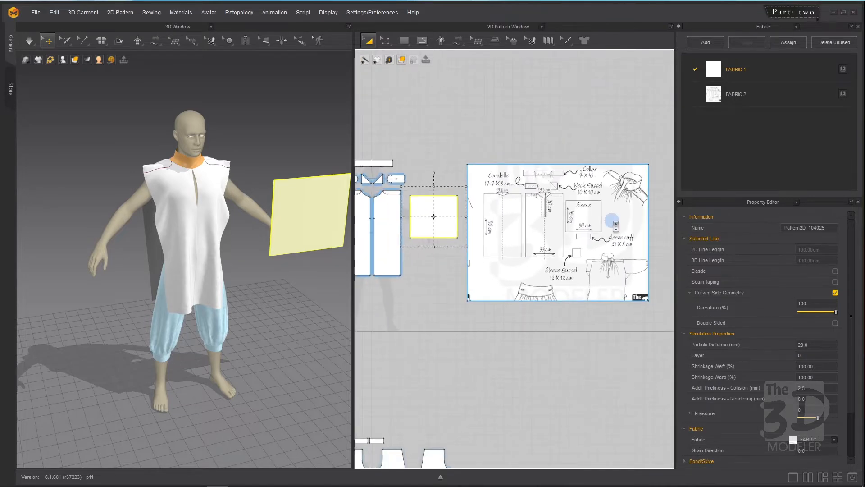
click(404, 40)
click(408, 56)
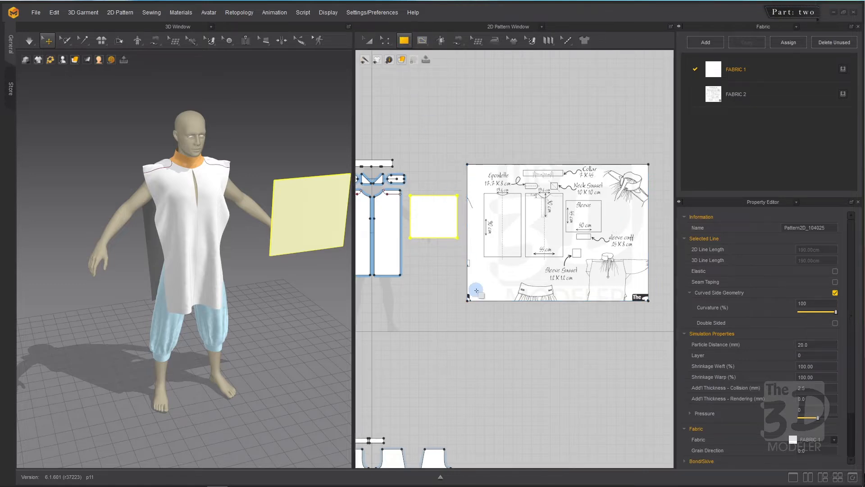
click(434, 259)
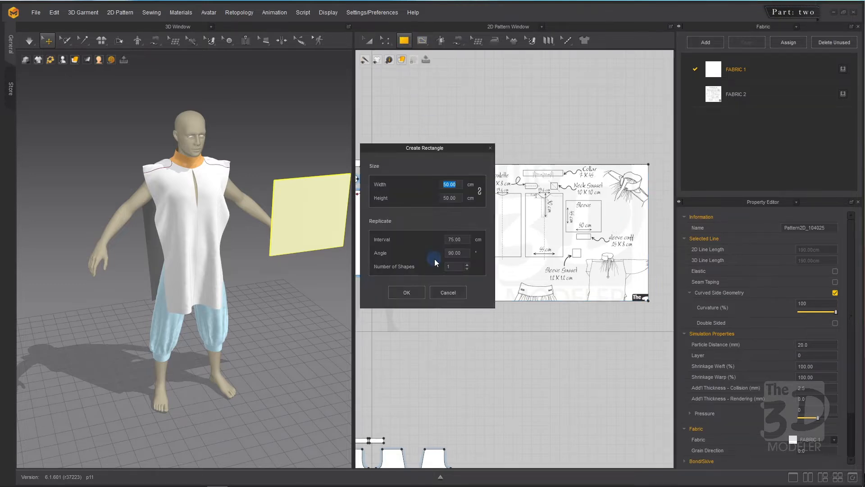
text(25)
key(Tab)
click(410, 295)
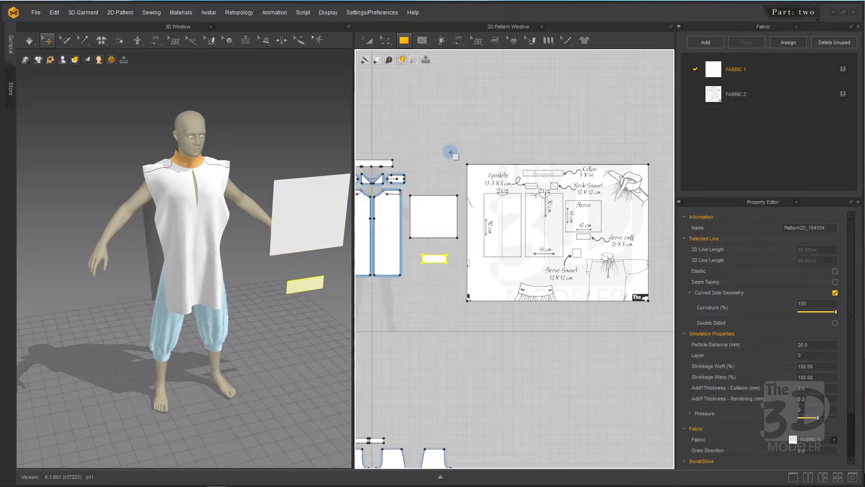
click(368, 42)
click(438, 261)
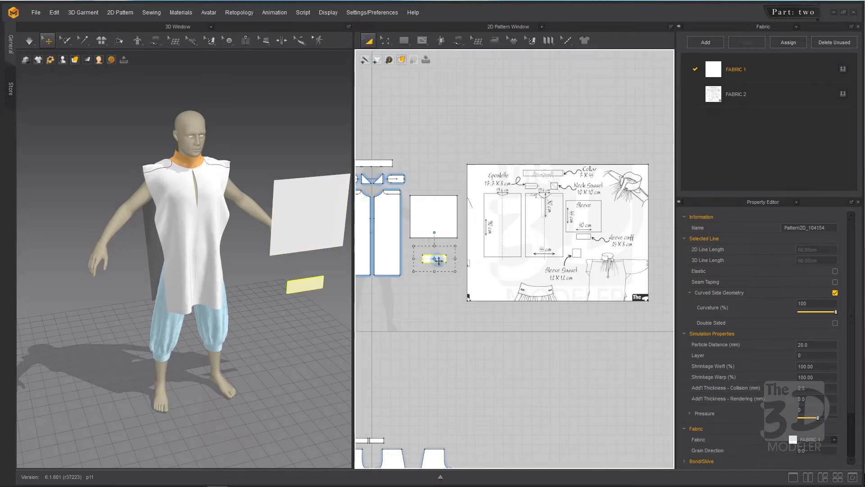
drag(438, 254, 438, 245)
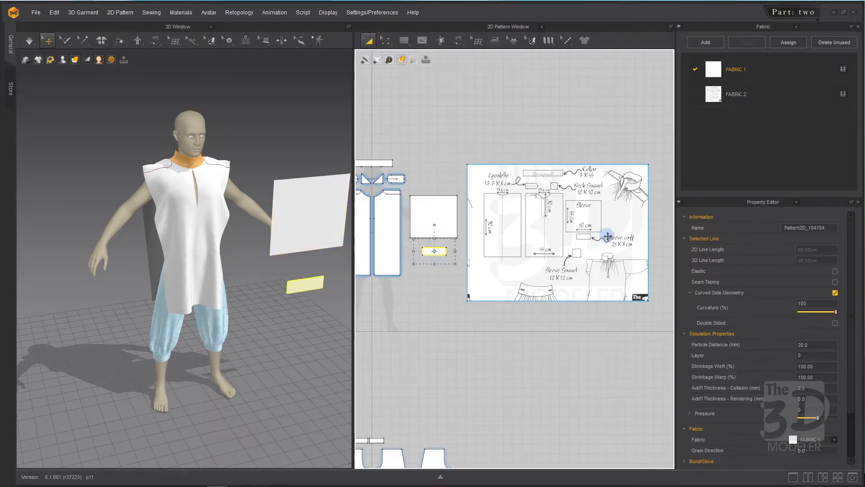
Create a 12 × 12 cm square pattern for the sleeve gusset and position it below the cuff piece, near the shirt body.
scroll(632, 230, up, 2)
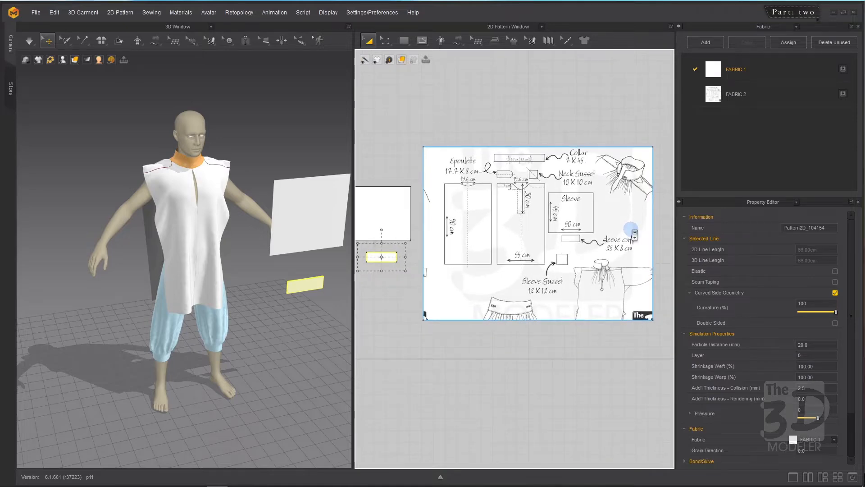
scroll(667, 279, up, 3)
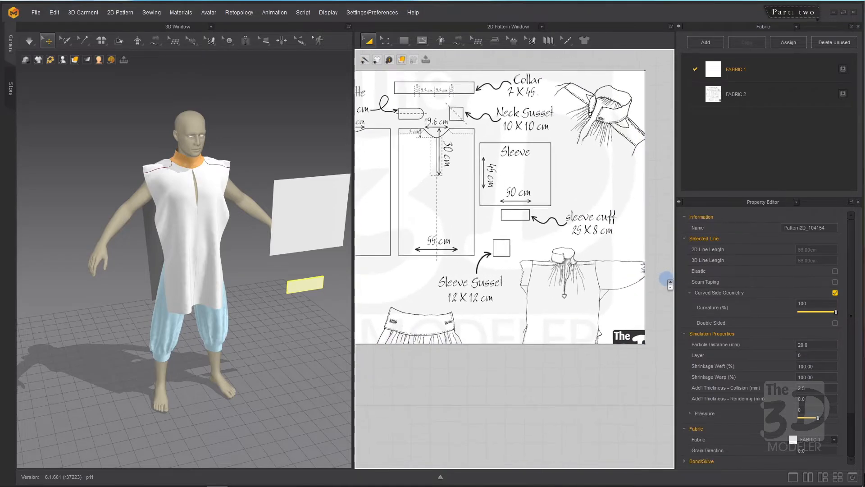
scroll(667, 280, up, 4)
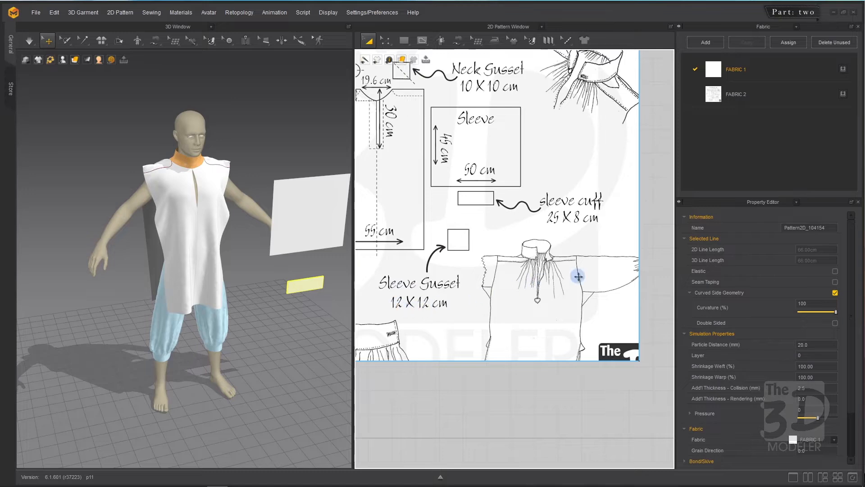
scroll(578, 277, down, 6)
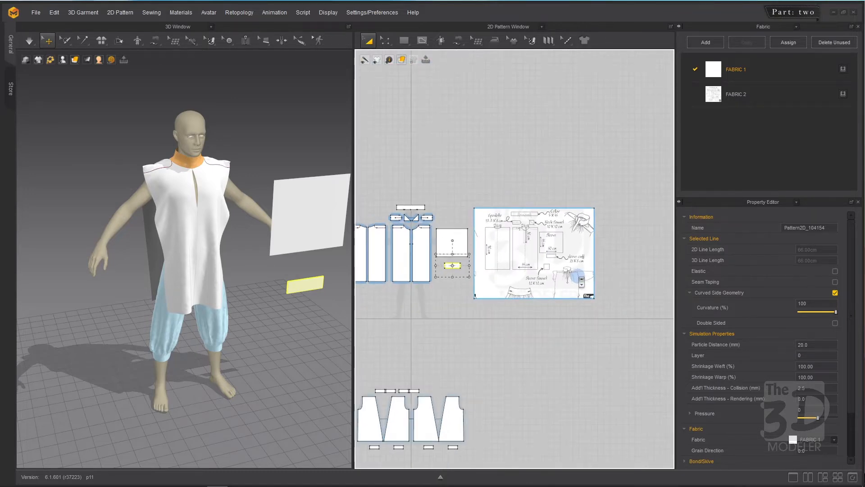
scroll(433, 274, up, 3)
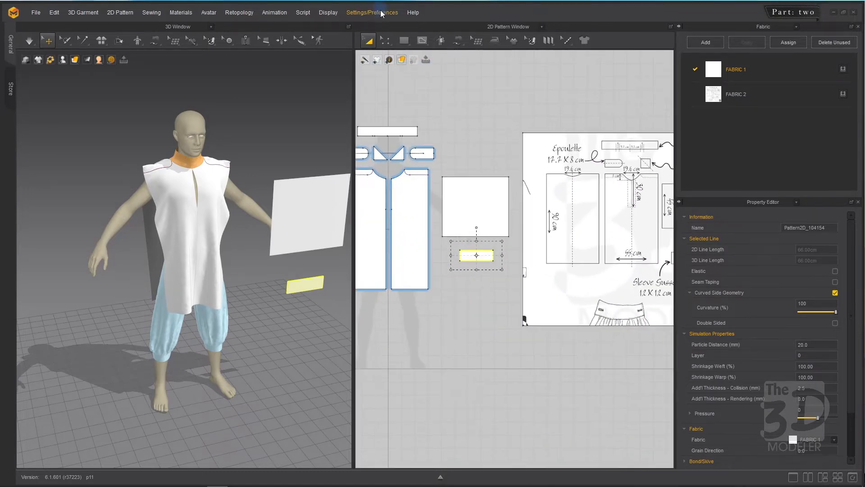
click(404, 40)
click(417, 71)
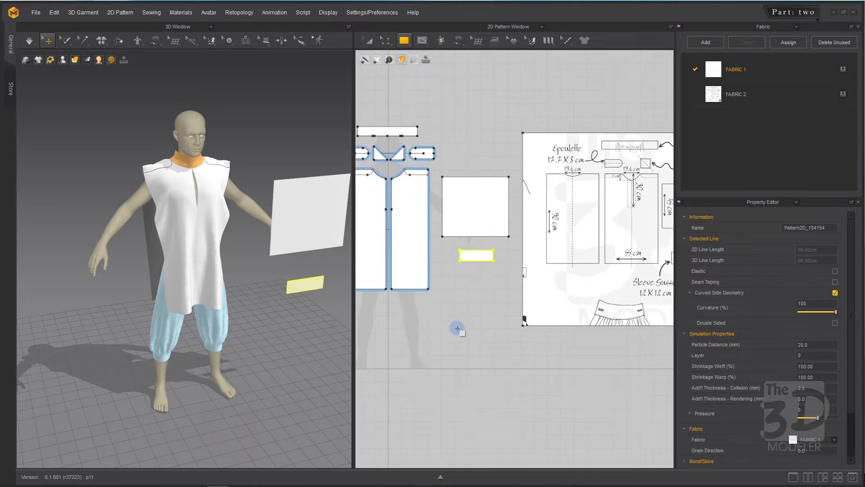
click(457, 289)
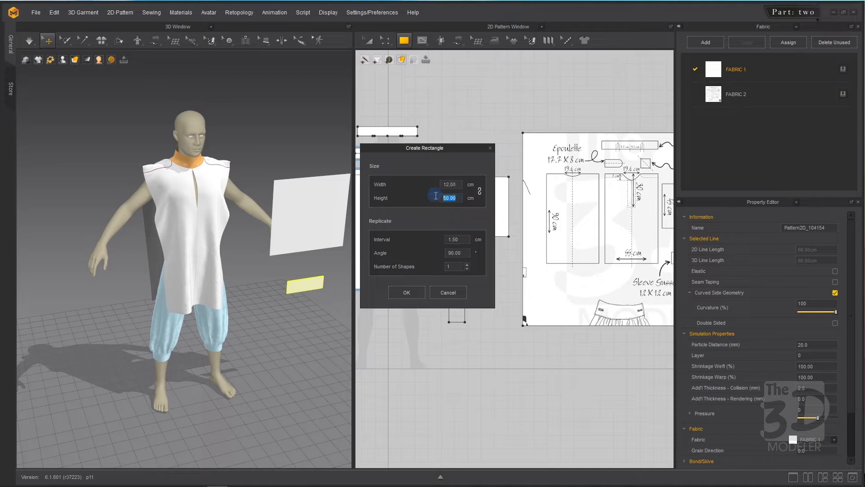
text(12)
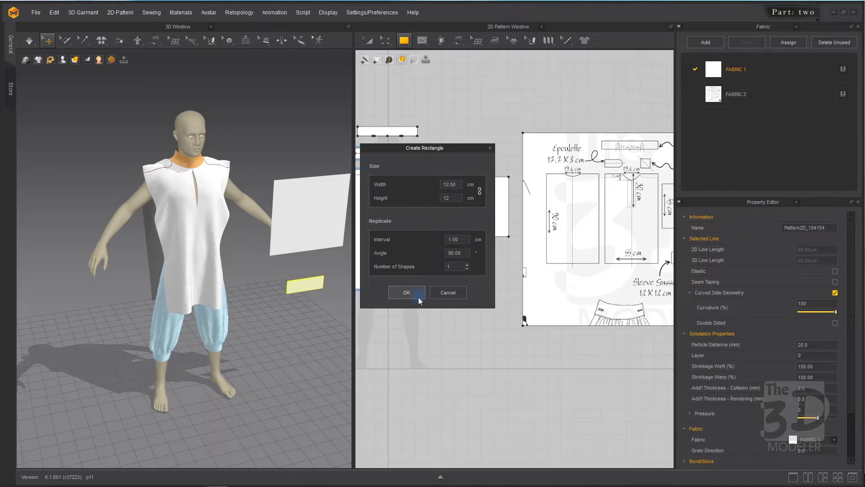
click(417, 295)
click(368, 40)
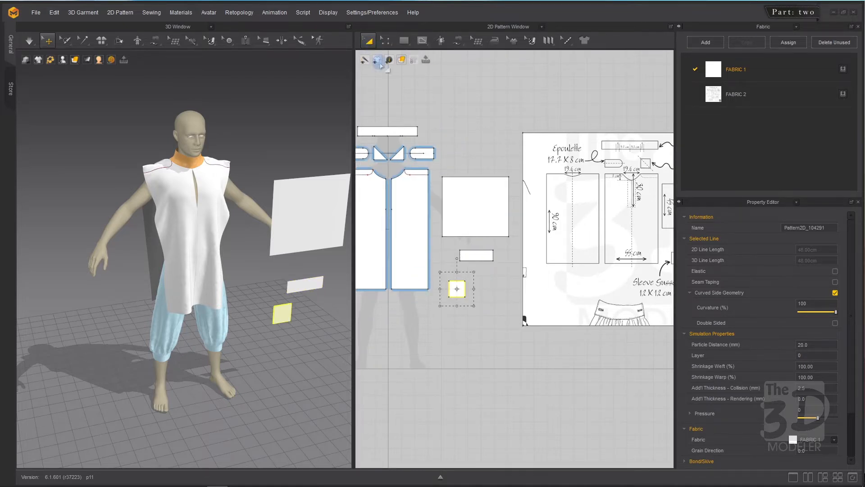
mouse_move(457, 289)
mouse_down()
mouse_move(446, 283)
mouse_move(452, 281)
mouse_up()
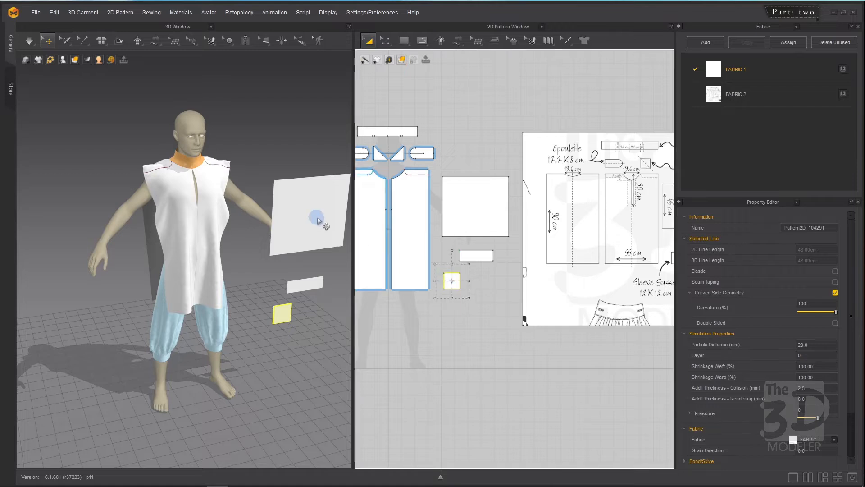
Show the avatar's arrangement points in the 3D view.
click(301, 134)
right_drag(280, 118, 125, 122)
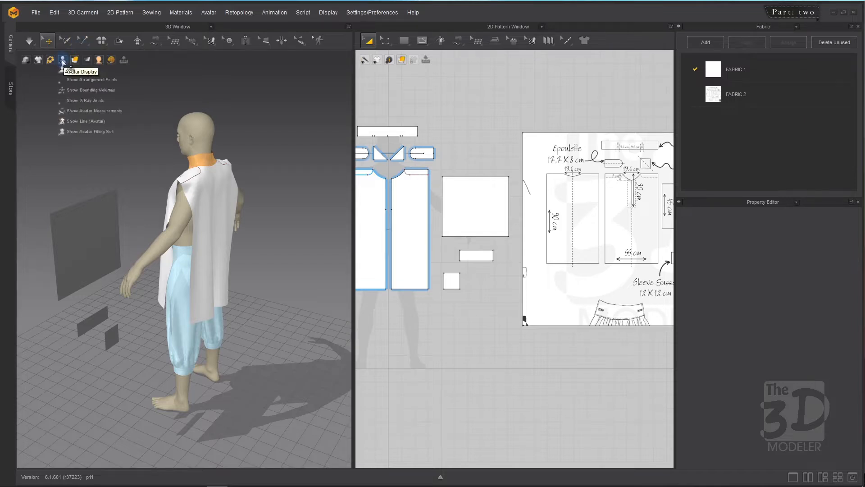
mouse_move(53, 63)
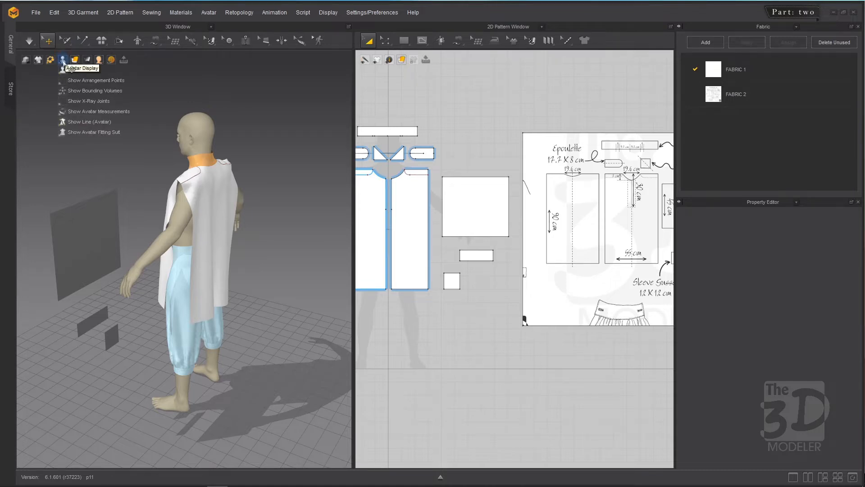
click(64, 80)
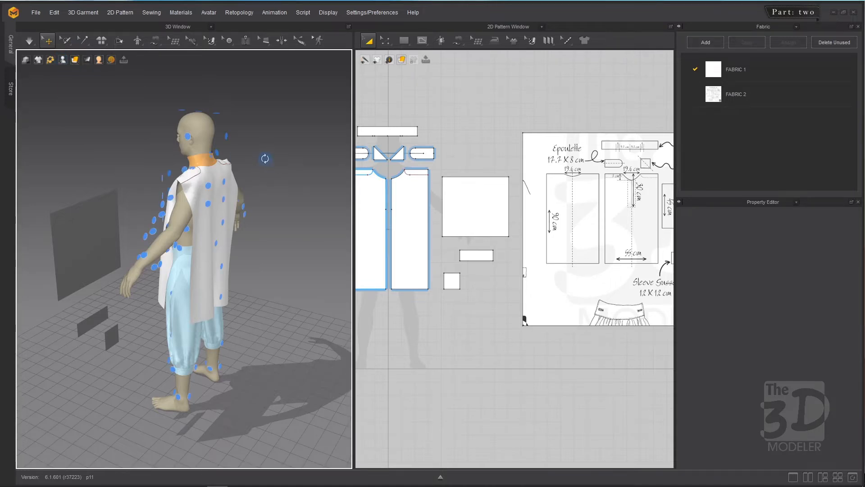
mouse_move(266, 159)
right_down()
mouse_move(271, 185)
mouse_move(256, 171)
right_up()
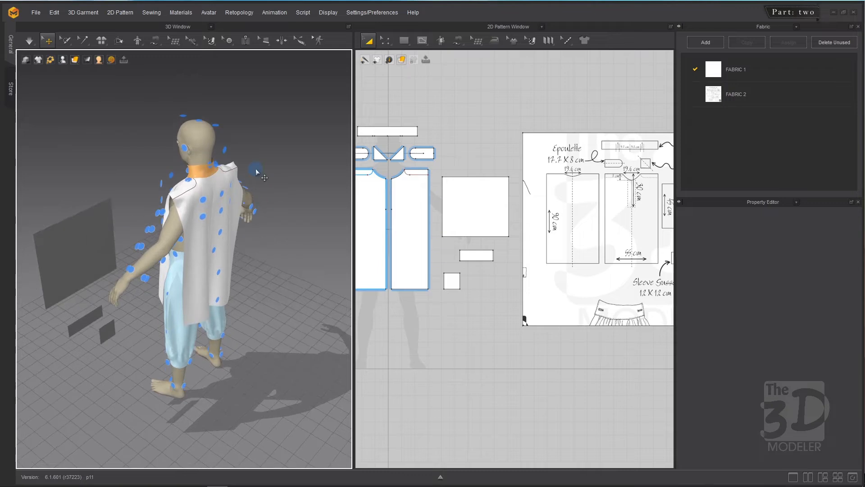
Arrange the sleeve pattern around the avatar's left arm and shift it closer to the shoulder.
click(74, 238)
click(153, 227)
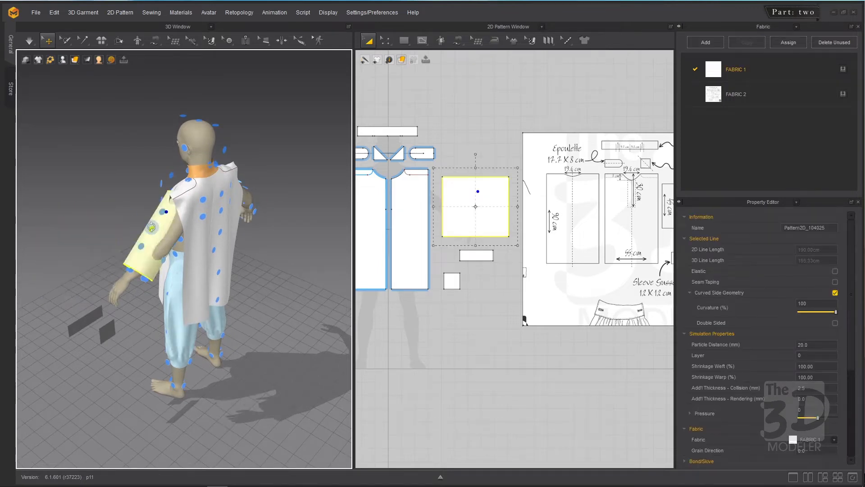
right_drag(91, 182, 289, 176)
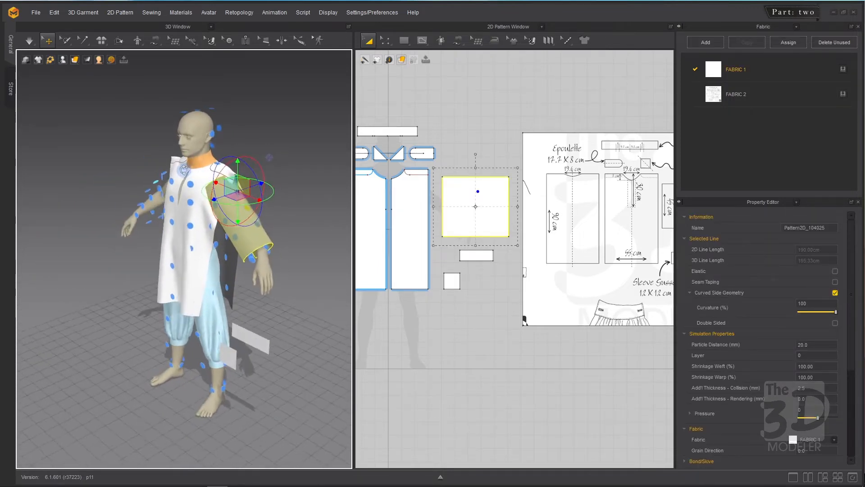
drag(262, 183, 242, 168)
right_drag(304, 184, 252, 175)
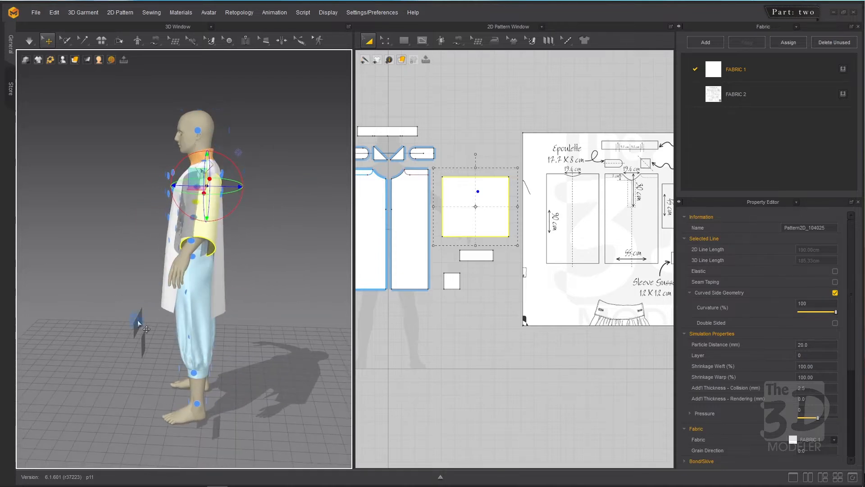
Arrange the sleeve cuff pattern around the avatar's left lower arm at the sleeve's end.
click(137, 320)
right_drag(252, 271, 220, 260)
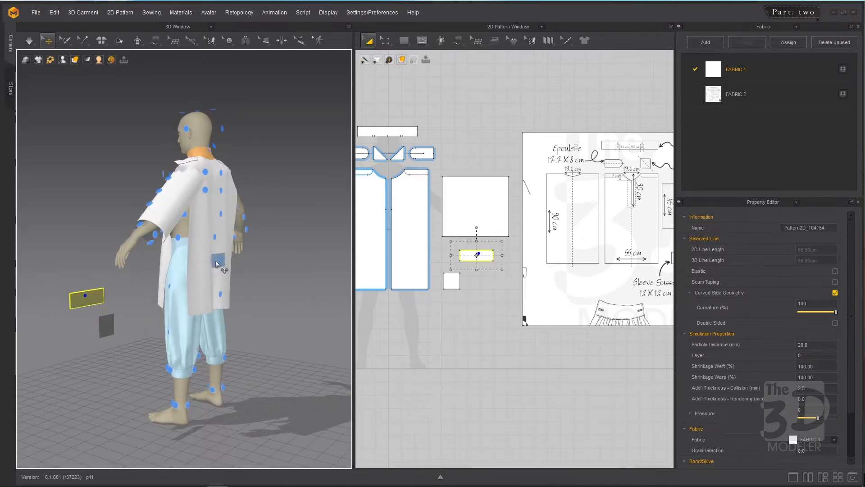
click(140, 225)
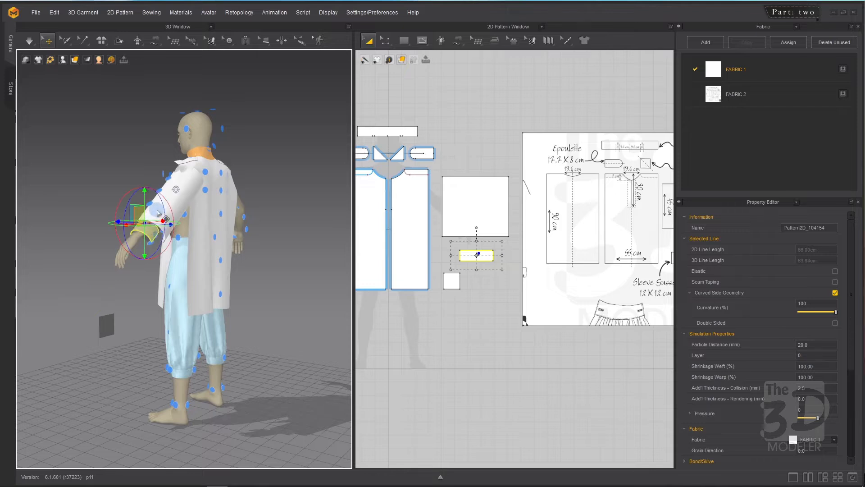
Move the sleeve pattern slightly in 3D so it sits better around the avatar's left arm.
click(180, 202)
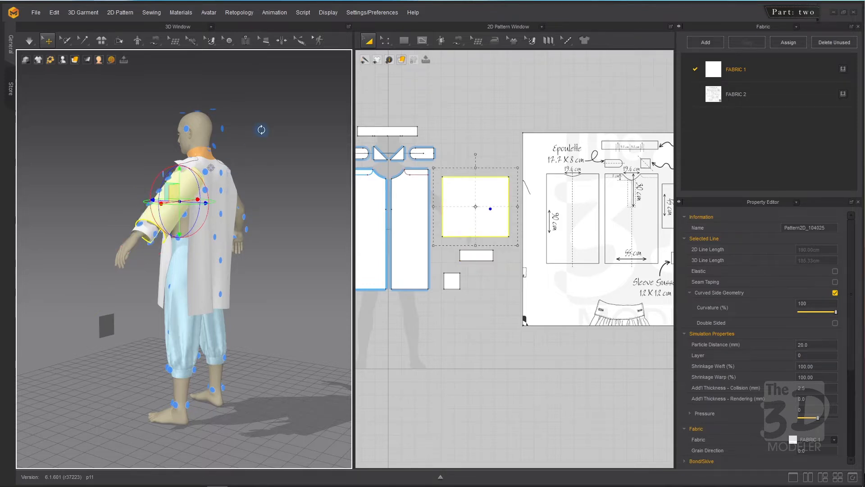
right_drag(261, 130, 332, 156)
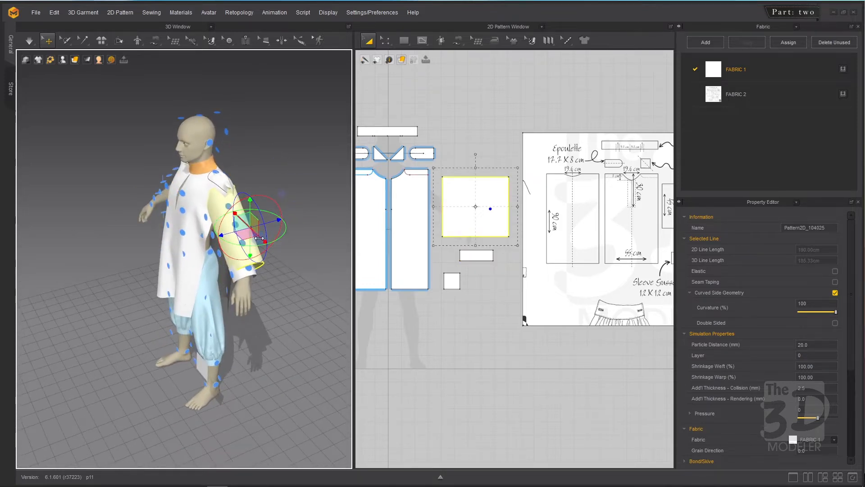
drag(263, 241, 236, 239)
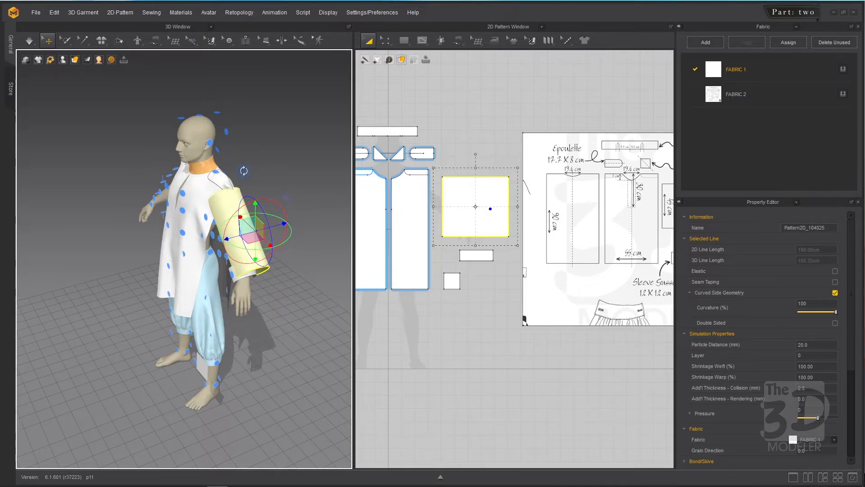
Move the square gusset pattern up from beside the legs and place it horizontally under the avatar's left armpit.
right_drag(247, 171, 309, 161)
click(288, 343)
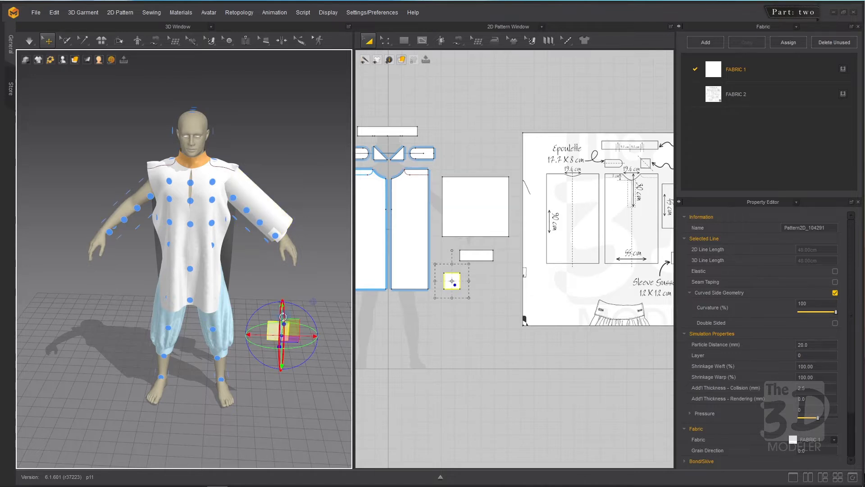
drag(282, 314, 260, 208)
right_drag(285, 176, 198, 167)
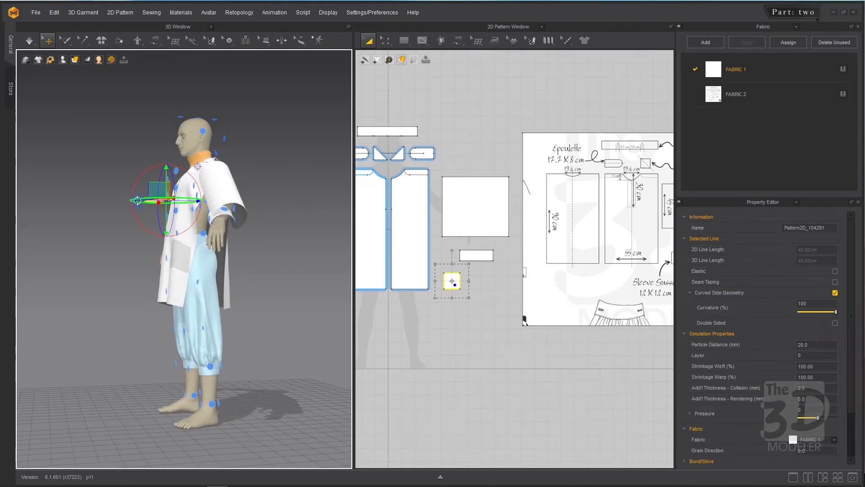
right_drag(97, 265, 98, 237)
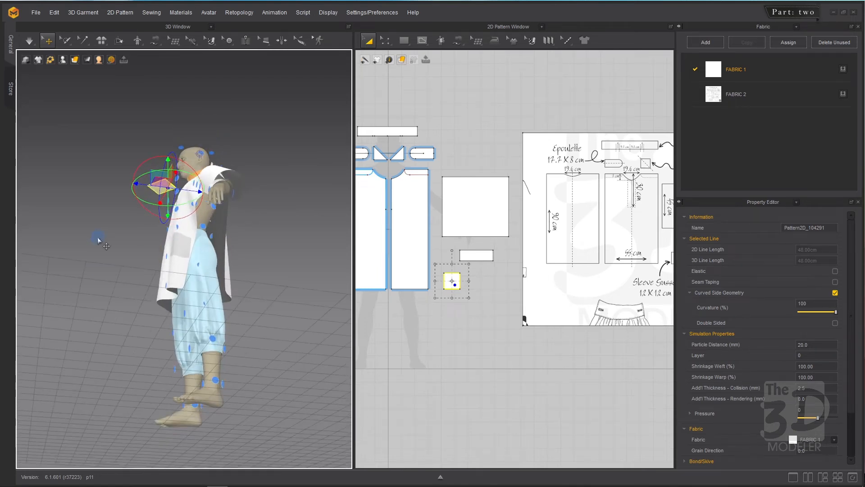
drag(142, 186, 218, 184)
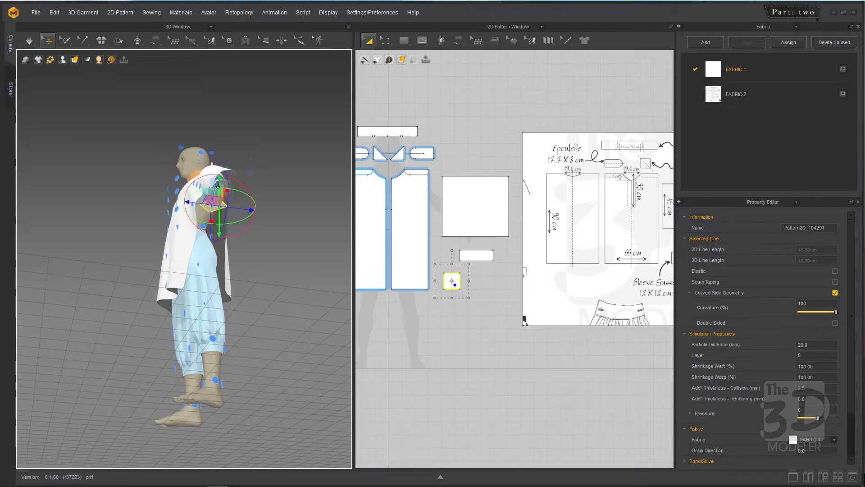
right_drag(266, 188, 339, 239)
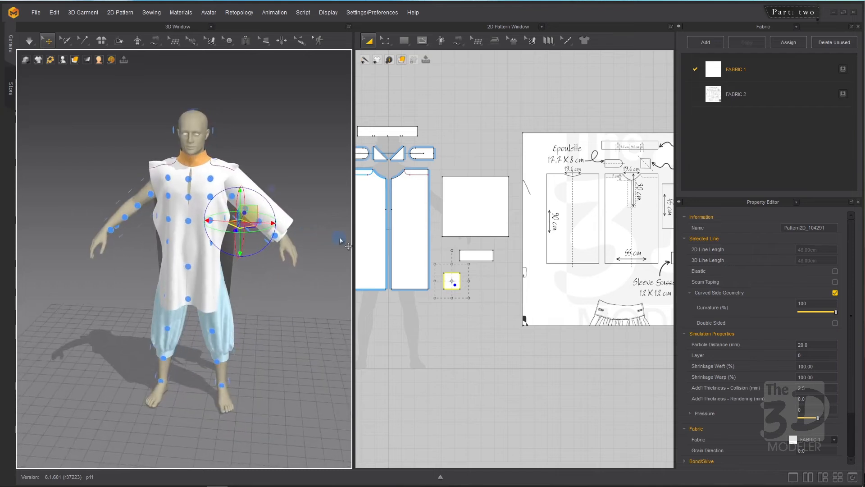
Deselect the gusset and hide the avatar's arrangement points in the 3D view.
click(278, 144)
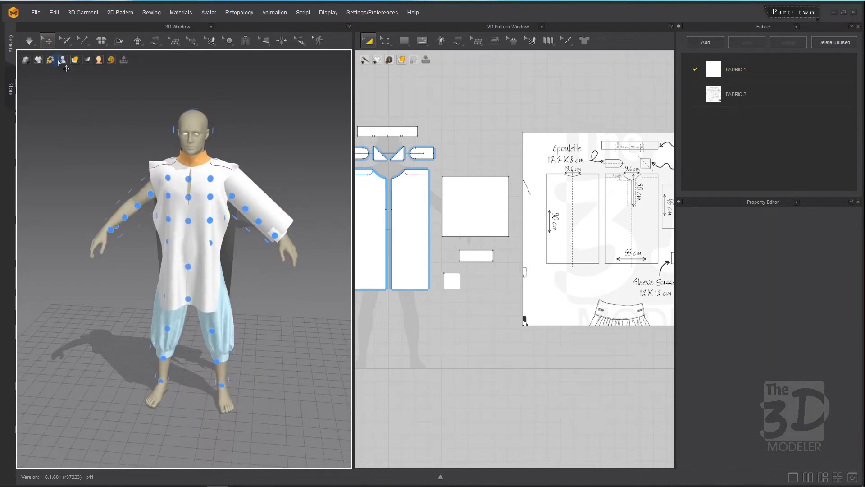
mouse_move(71, 66)
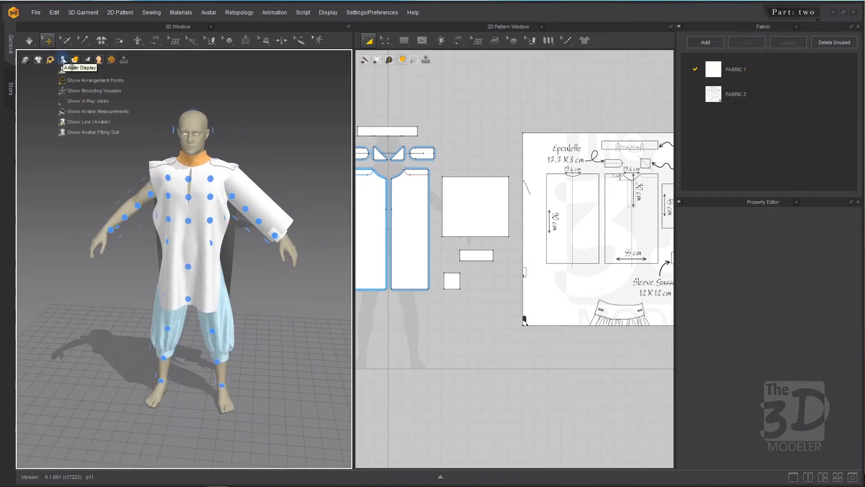
click(70, 81)
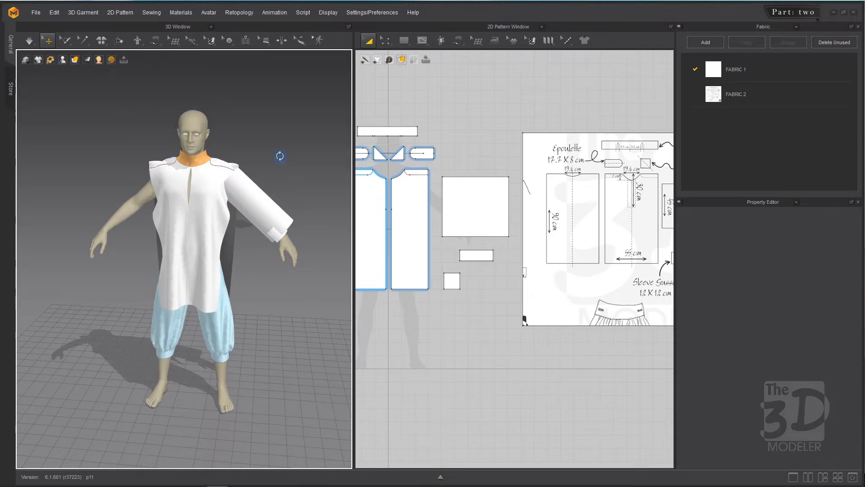
Split the sleeve pattern's upper edge into two equal segments with a uniform split.
mouse_move(281, 156)
right_down()
mouse_move(134, 150)
mouse_move(268, 147)
mouse_move(269, 154)
right_up()
click(486, 187)
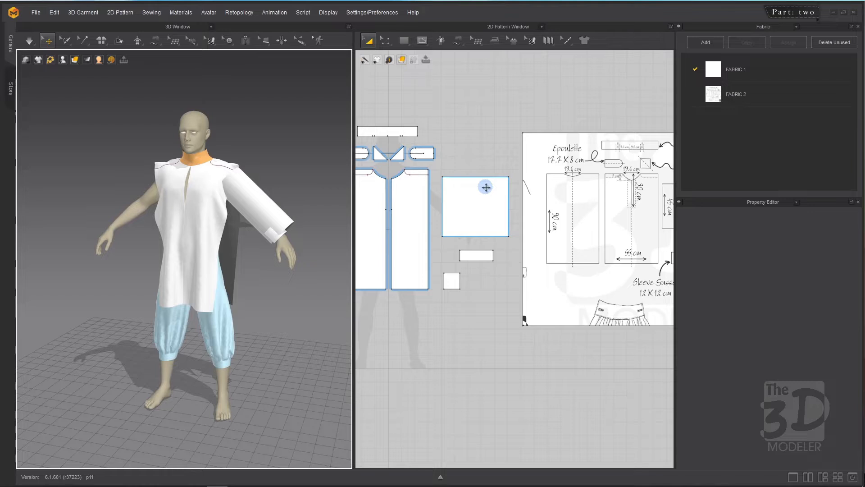
click(485, 187)
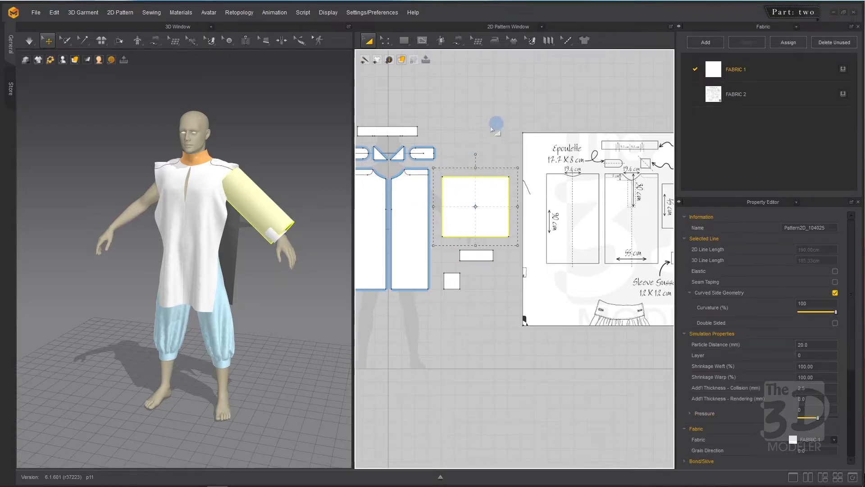
scroll(482, 130, down, 4)
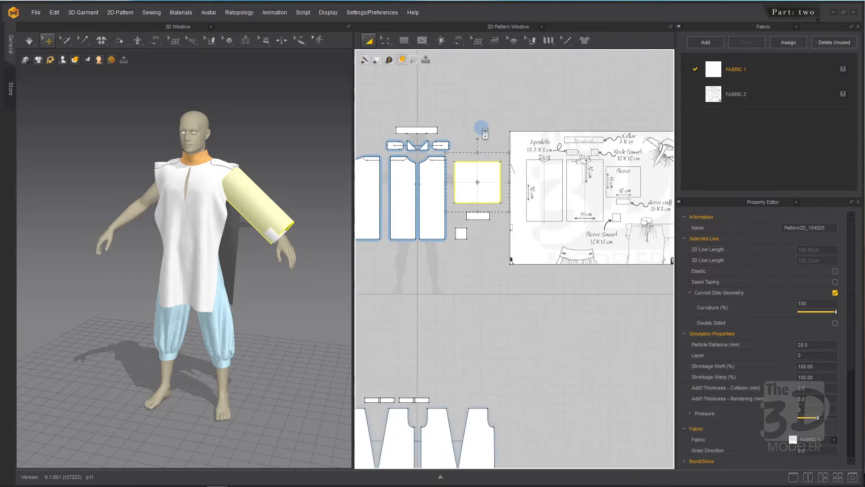
click(386, 40)
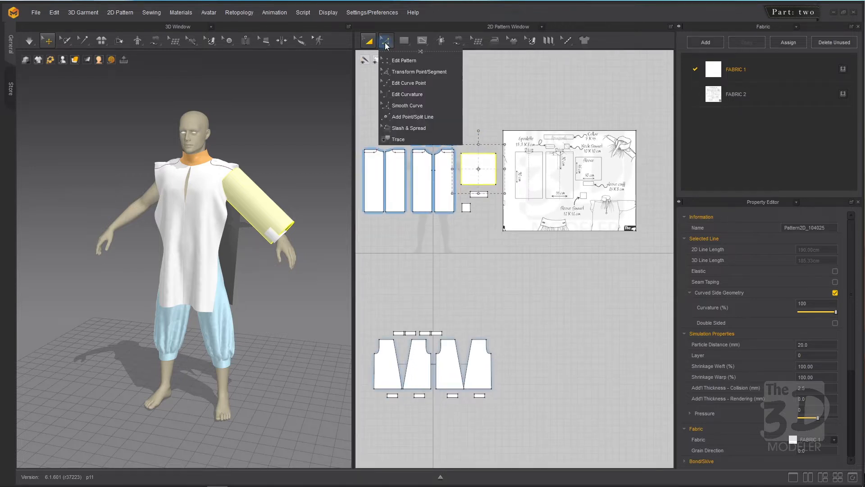
click(397, 59)
scroll(472, 142, up, 3)
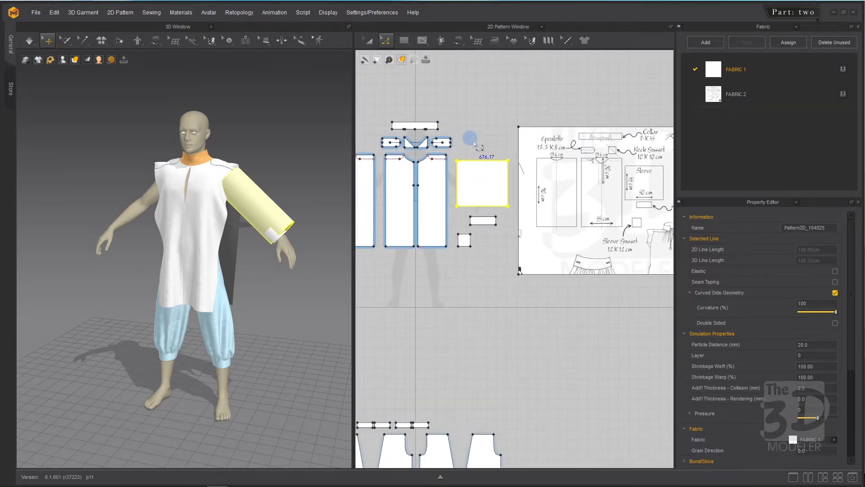
click(483, 160)
right_click(483, 161)
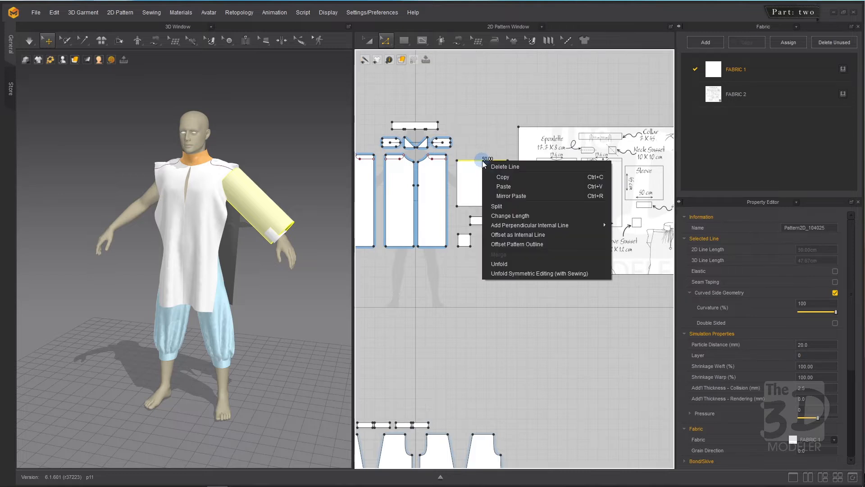
click(498, 206)
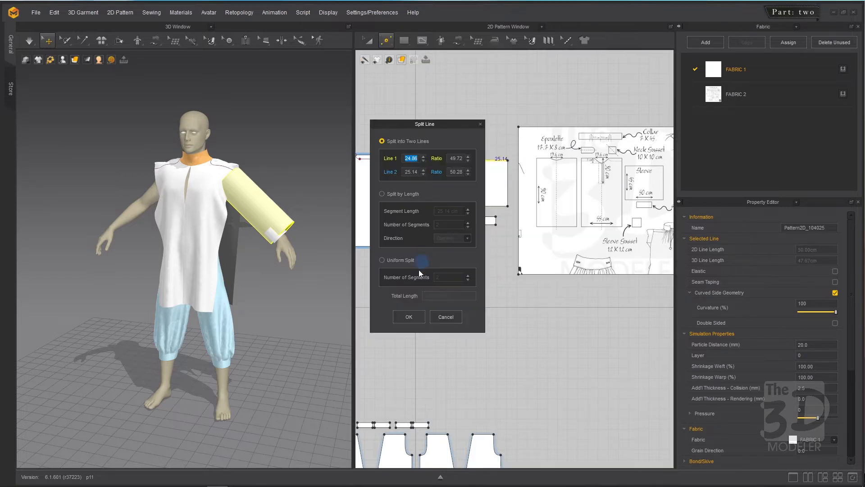
click(395, 259)
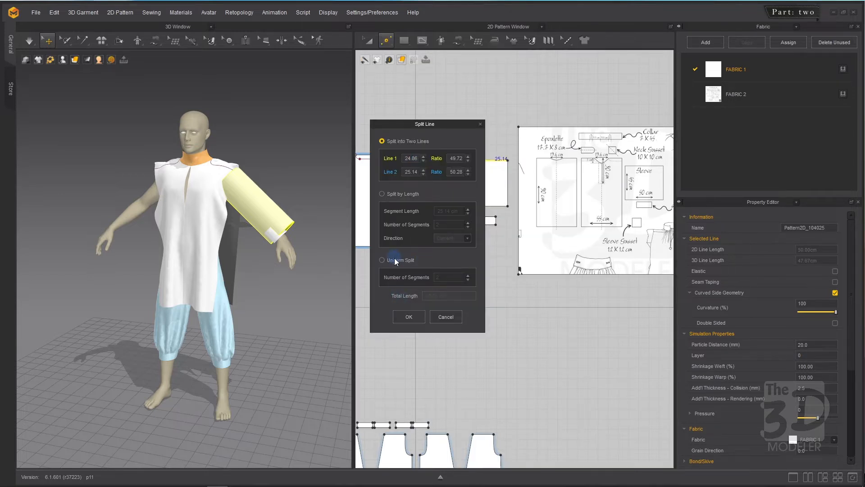
click(407, 317)
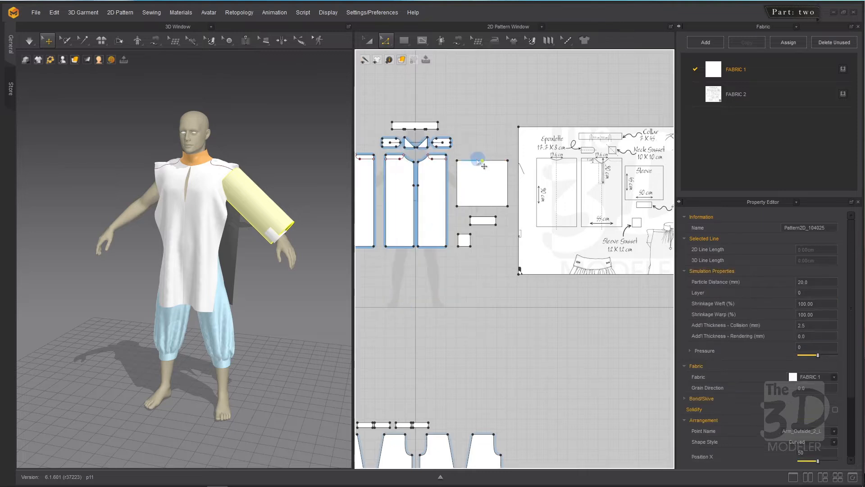
Free-sew the left half of the sleeve's upper edge to the front panel's outer edge, from the shoulder corner down 25 cm.
scroll(465, 125, up, 3)
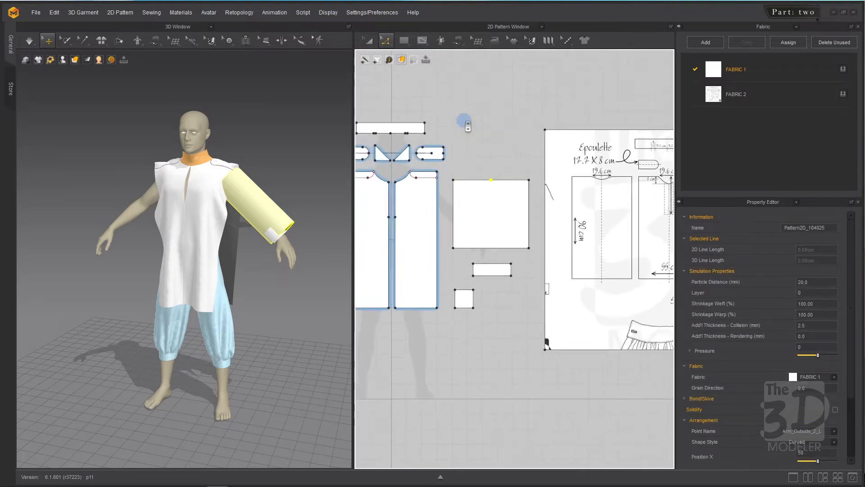
click(154, 45)
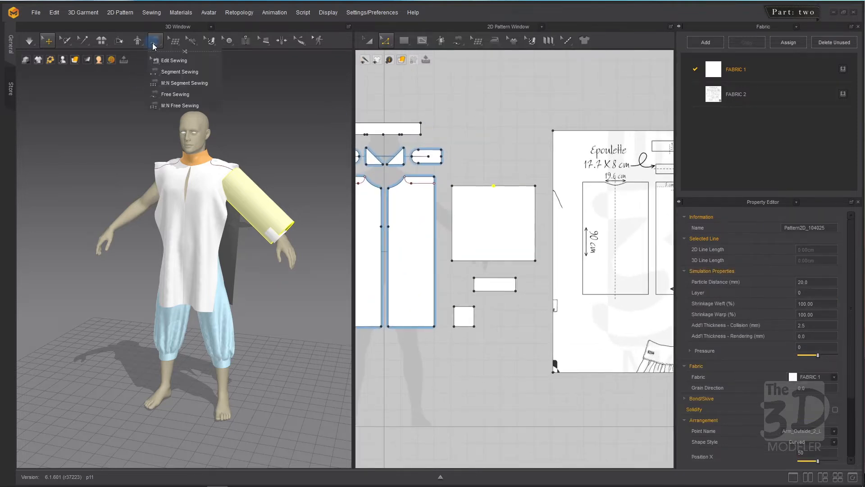
click(169, 94)
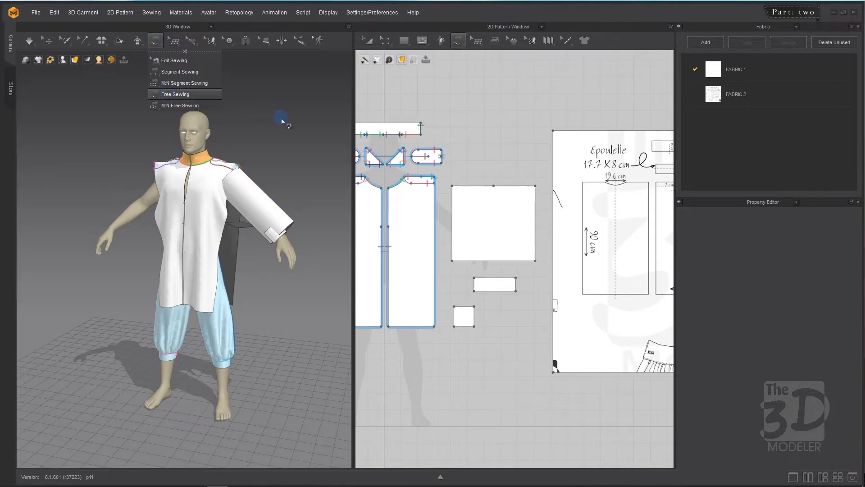
click(493, 185)
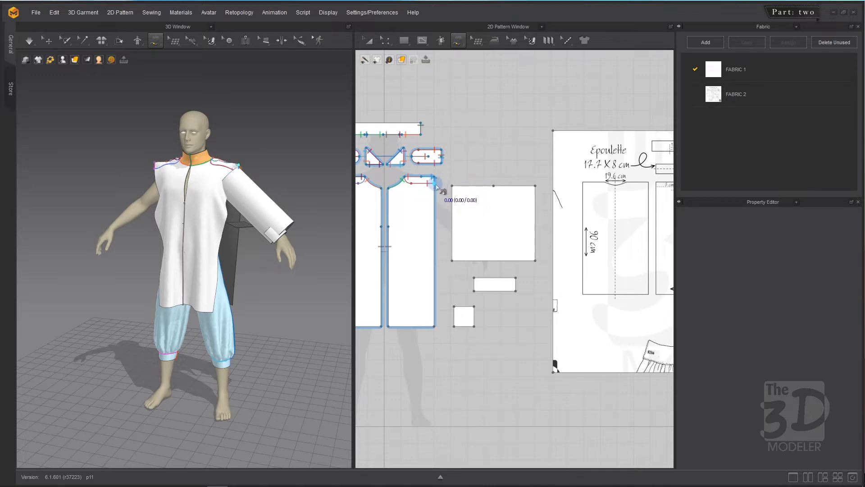
click(494, 186)
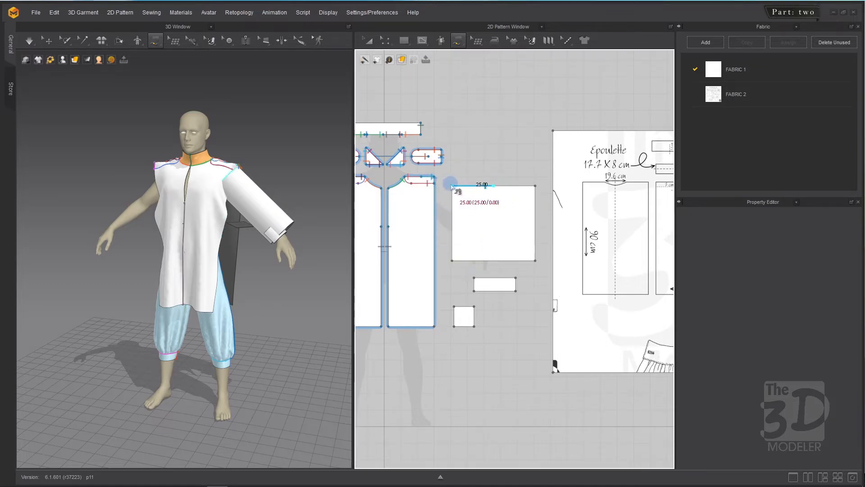
click(435, 178)
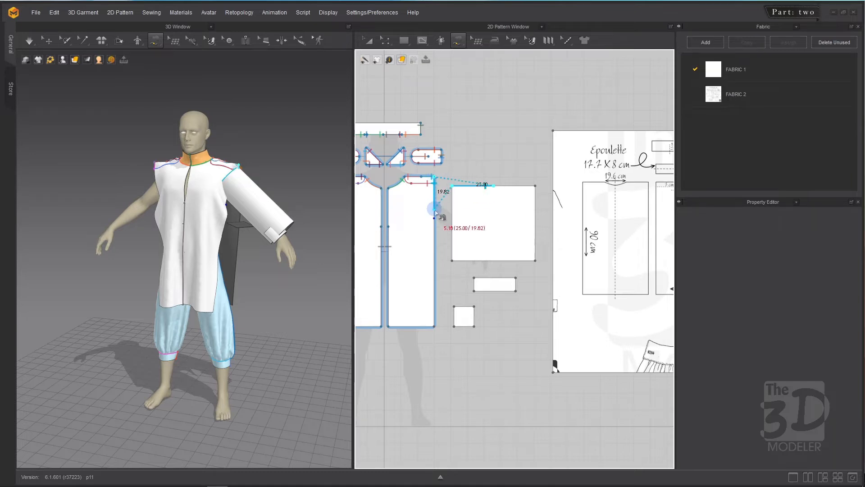
click(434, 218)
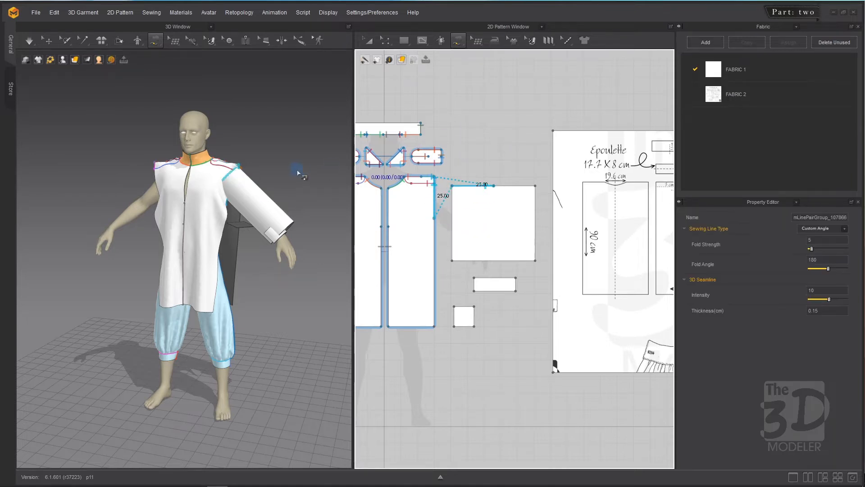
Free-sew the right half of the sleeve's upper edge to the matching back panel's outer edge, from the shoulder corner down 25 cm.
right_drag(296, 170, 155, 186)
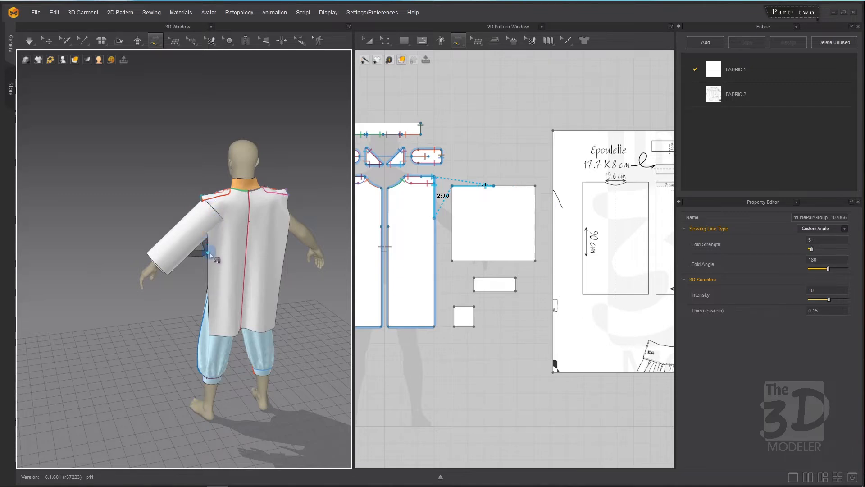
scroll(543, 160, down, 5)
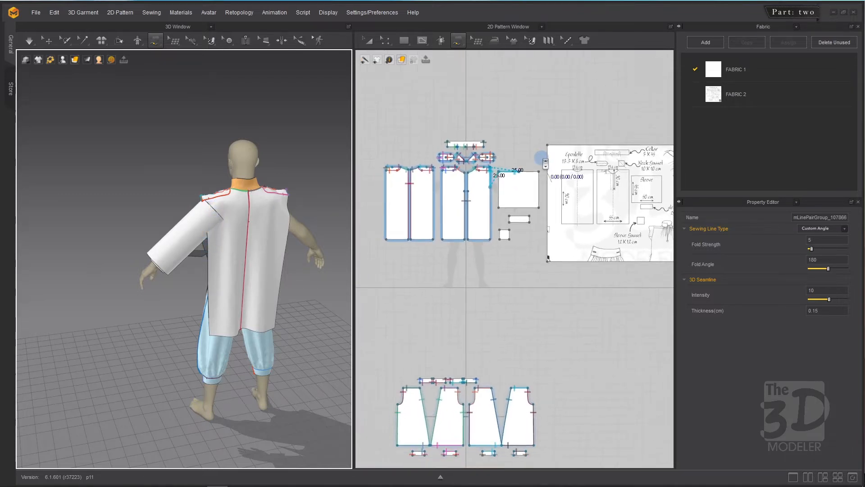
scroll(434, 143, up, 5)
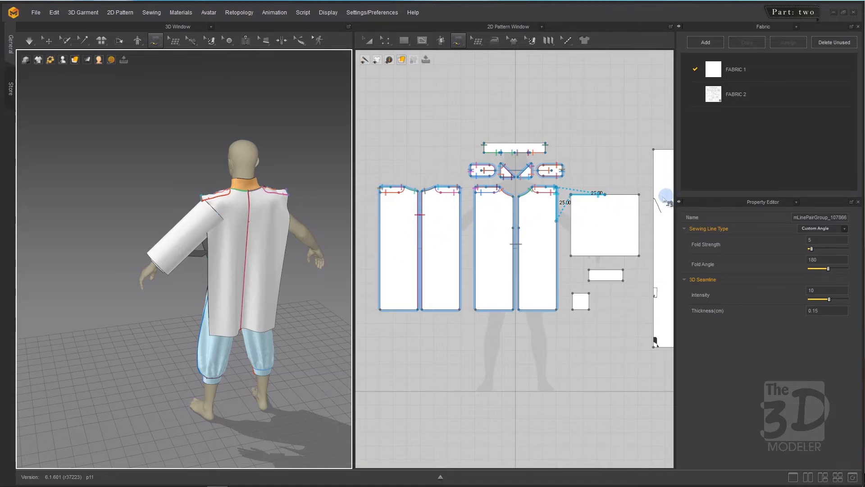
click(636, 198)
click(639, 194)
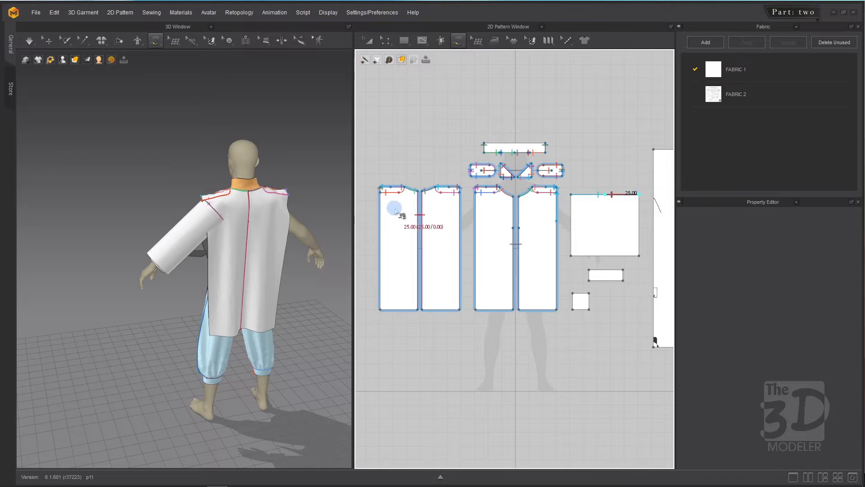
click(382, 190)
click(381, 220)
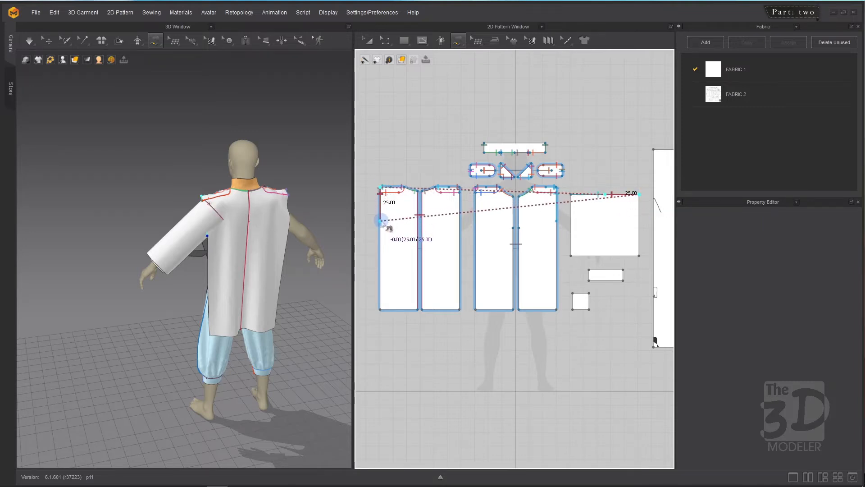
Free-sew the cuff's full 25 cm upper edge to the sleeve pattern's full 50 cm lower edge.
right_drag(99, 186, 257, 172)
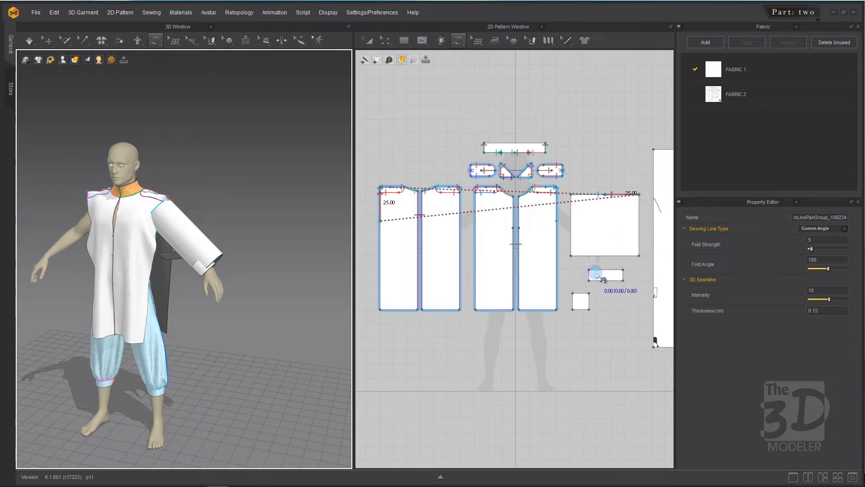
click(592, 271)
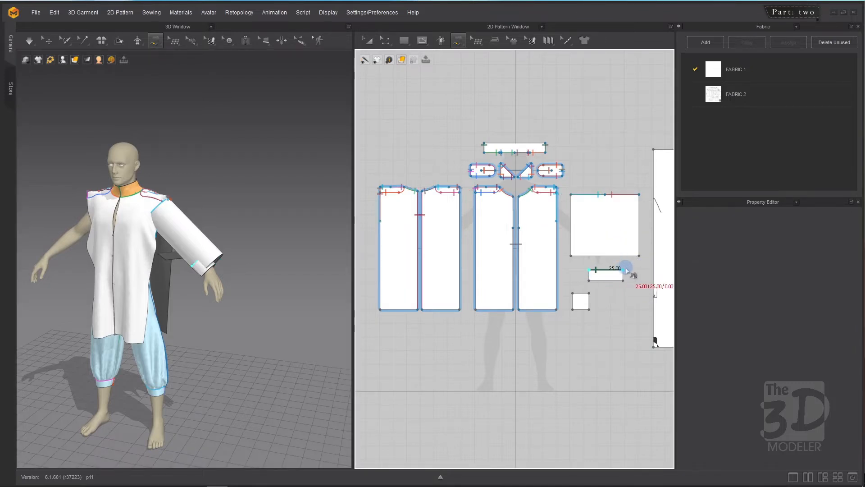
click(623, 269)
click(571, 256)
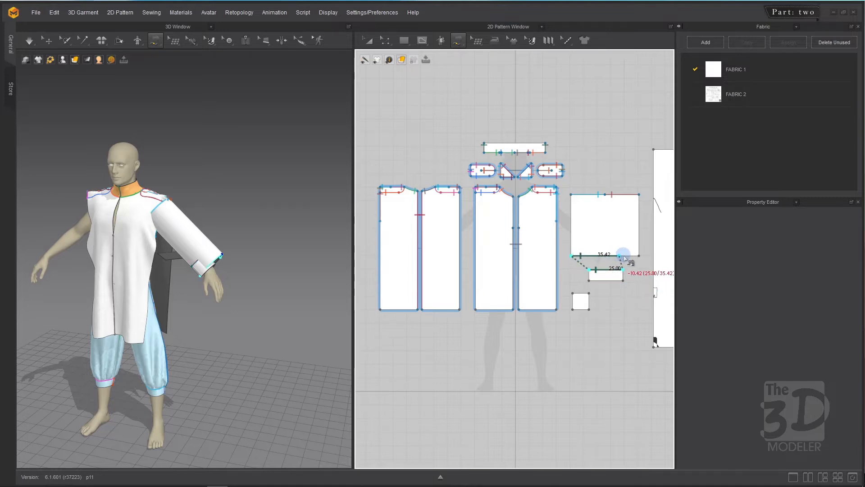
click(639, 256)
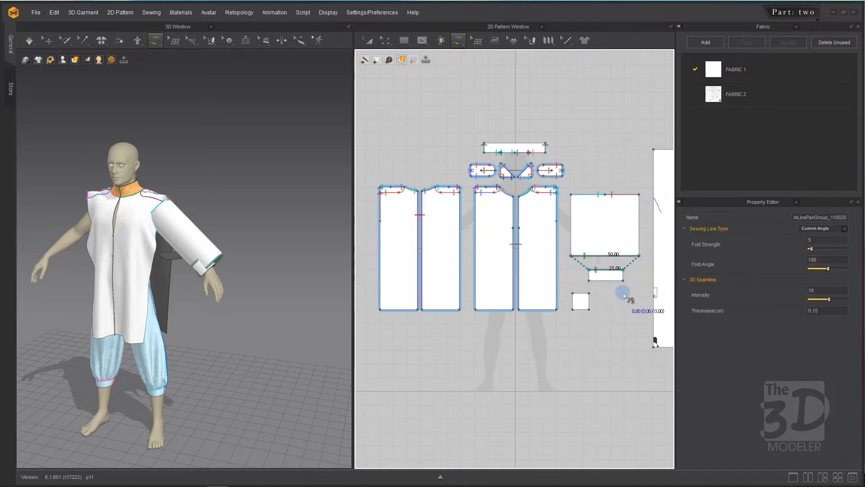
Free-sew the cuff pattern's two short side edges to each other along their full height.
scroll(624, 294, up, 1)
scroll(624, 293, up, 2)
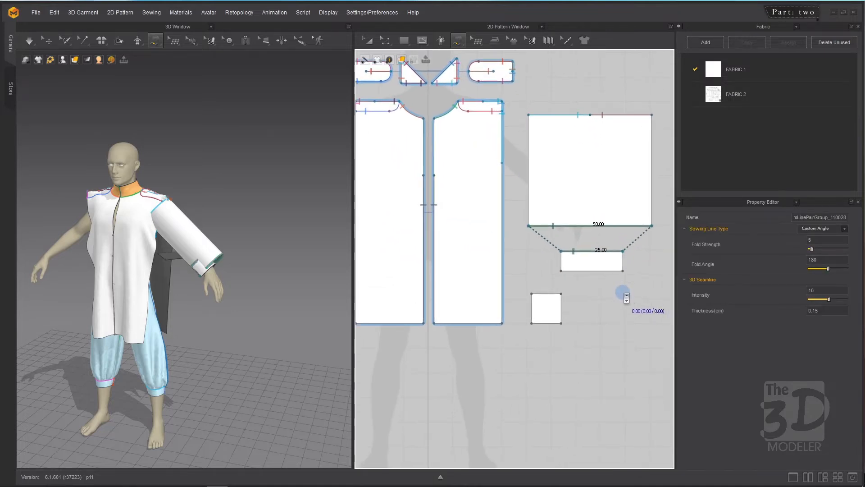
click(562, 252)
click(562, 270)
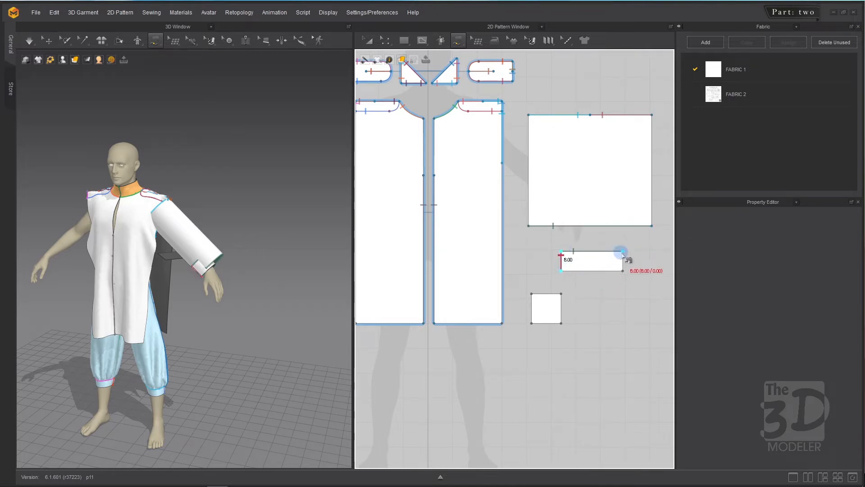
click(622, 253)
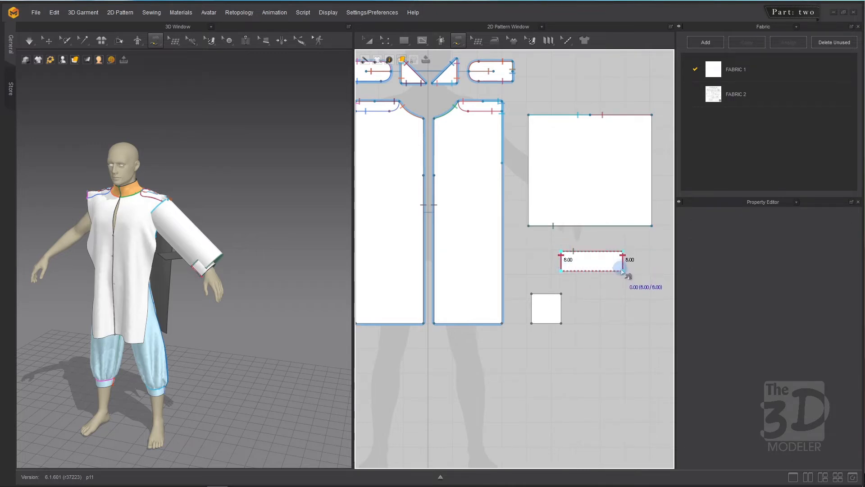
click(623, 271)
scroll(542, 249, down, 2)
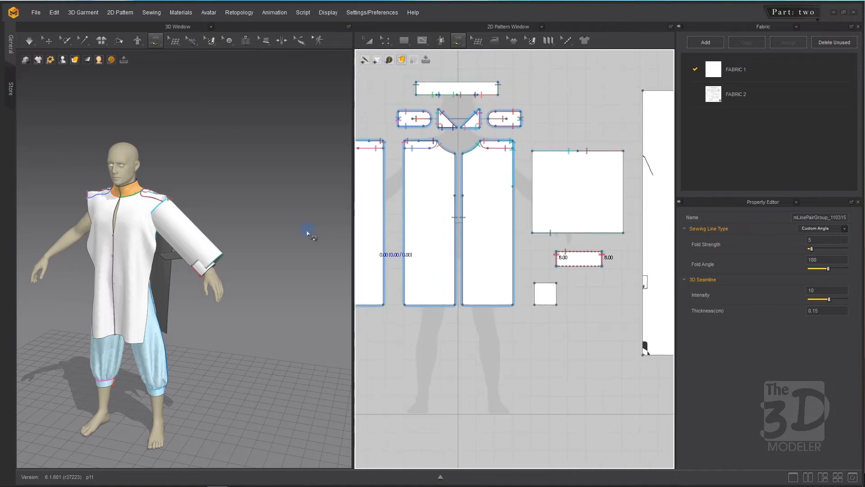
Free-sew the square gusset's upper edge to the first 12 cm of the sleeve's left edge, starting at the sleeve's upper corner.
mouse_move(310, 228)
right_down()
mouse_move(216, 176)
mouse_move(293, 176)
mouse_move(302, 219)
mouse_move(299, 249)
mouse_move(226, 230)
mouse_move(323, 232)
right_up()
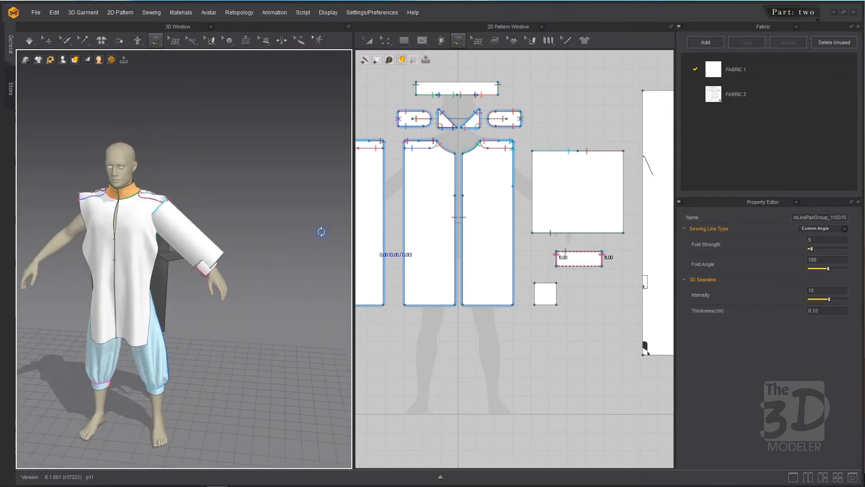
middle_drag(191, 182, 246, 232)
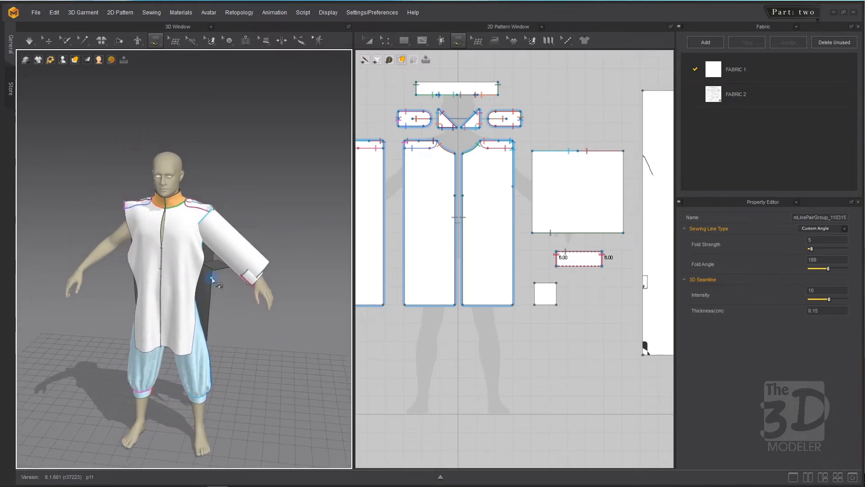
scroll(221, 261, up, 8)
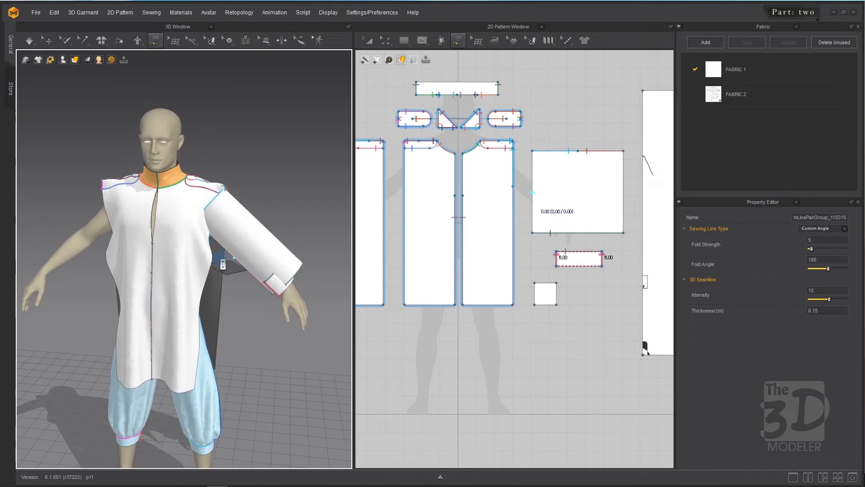
right_drag(258, 314, 262, 267)
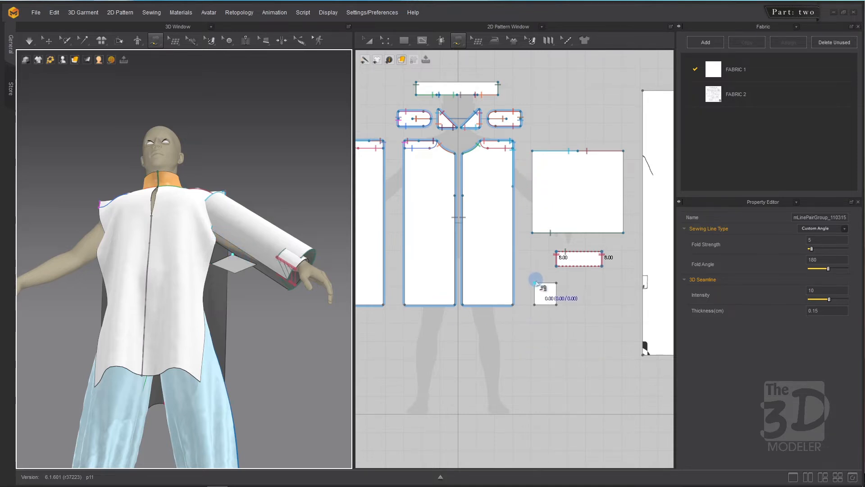
click(552, 285)
click(553, 285)
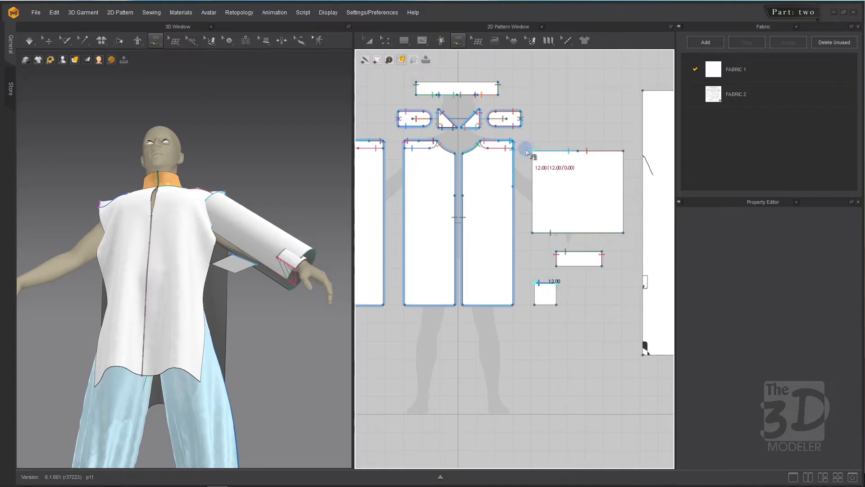
click(533, 171)
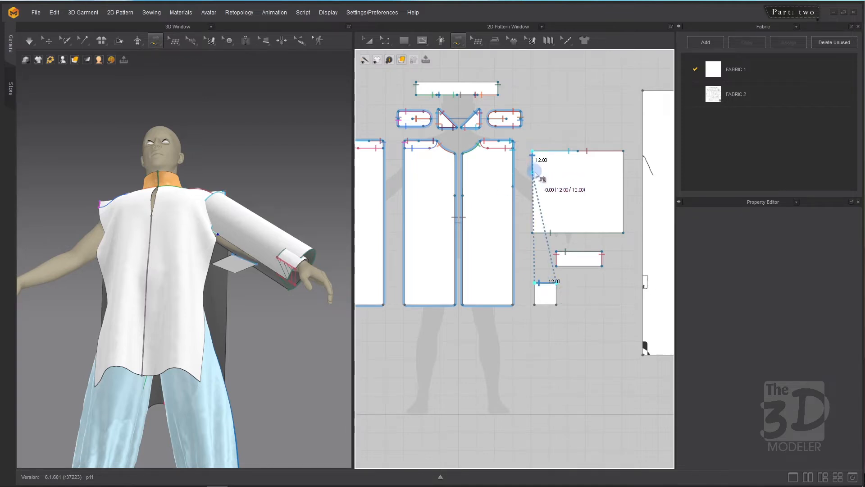
Try sewing the gusset's right edge to the first 12 cm of the sleeve's right edge, starting at the sleeve's upper corner.
right_drag(302, 181, 154, 187)
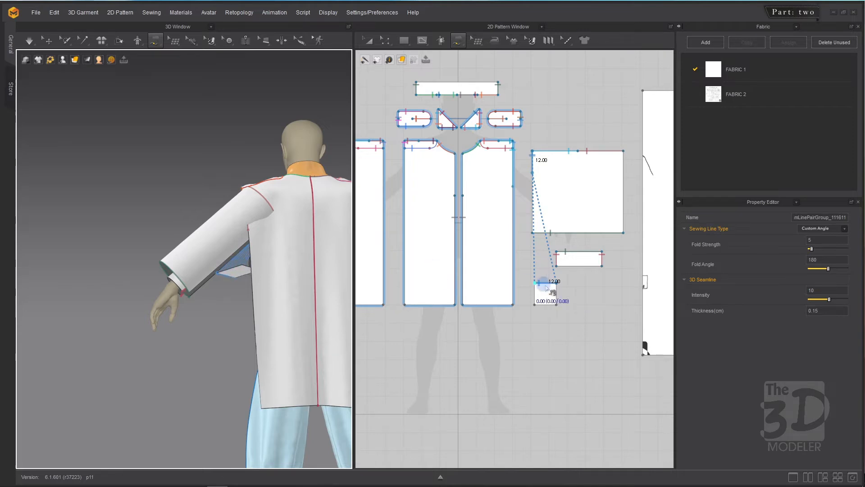
click(559, 306)
click(557, 283)
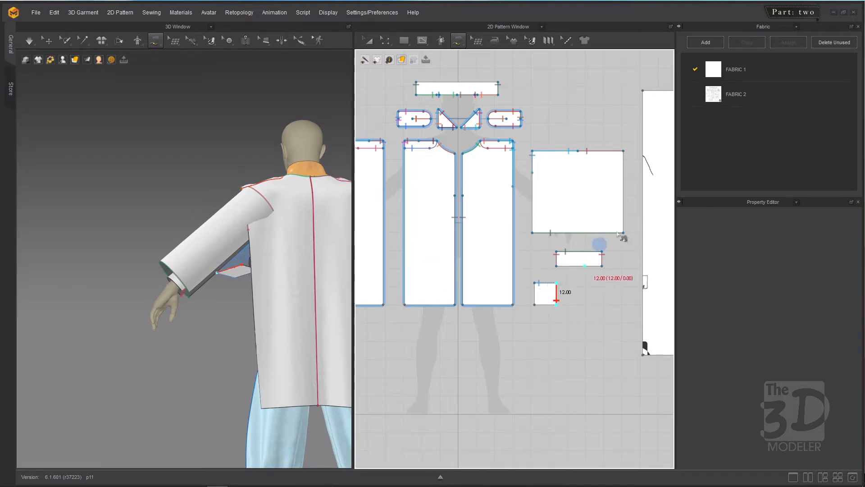
click(623, 152)
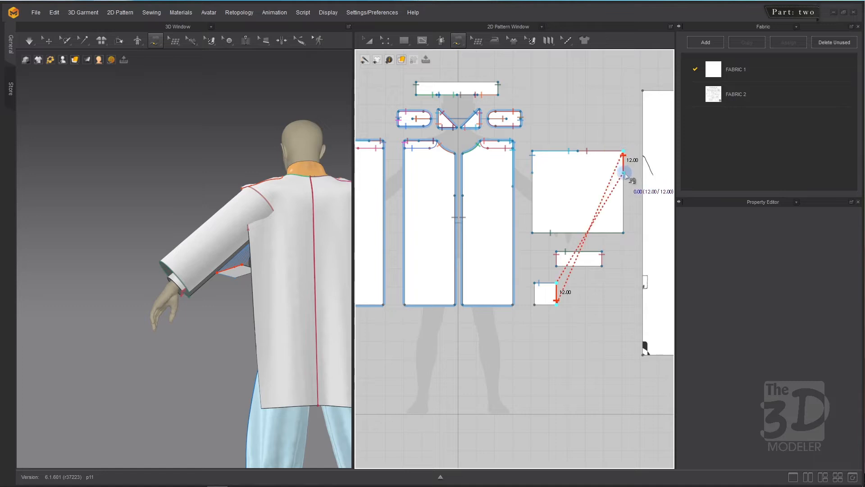
click(624, 173)
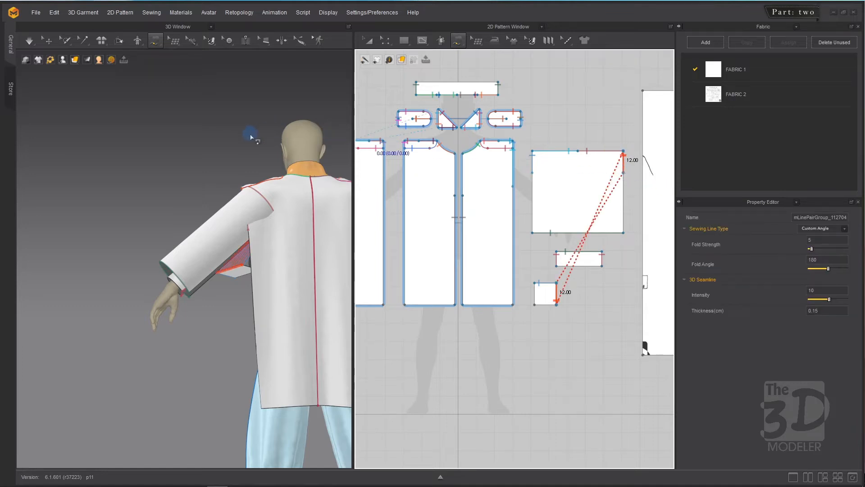
Inspect the new gusset seam under the avatar's arm and undo it.
right_drag(241, 129, 314, 110)
right_click(315, 110)
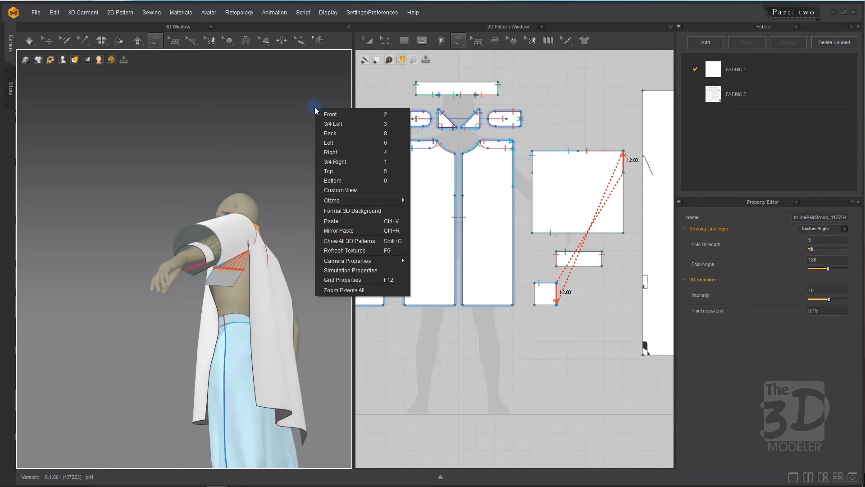
click(264, 145)
right_drag(264, 146, 231, 170)
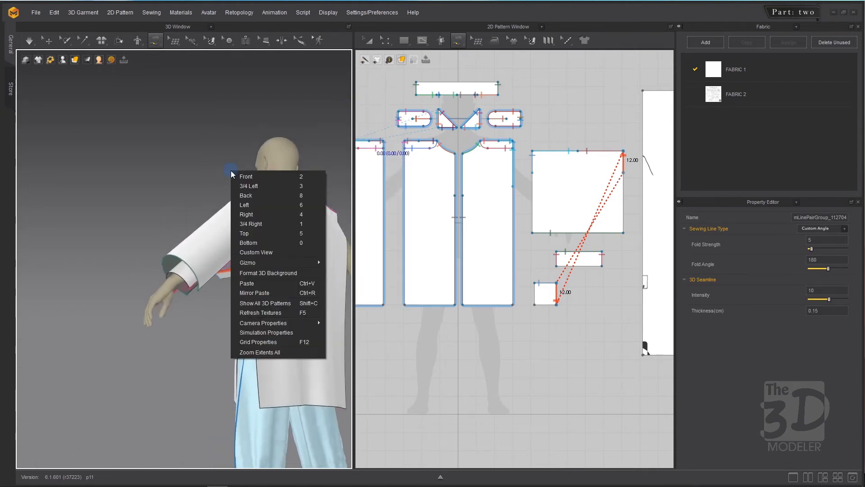
click(183, 187)
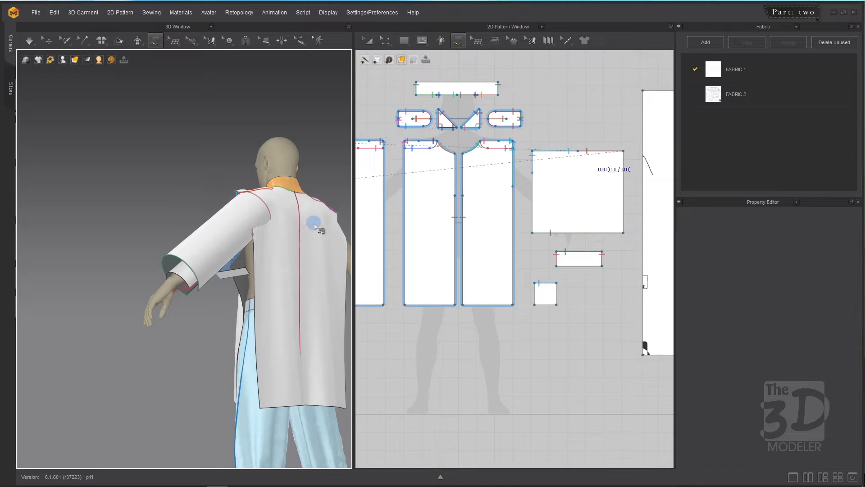
Free-sew the gusset's right edge again to the uppermost 12 cm of the sleeve's right edge.
right_drag(163, 216, 145, 193)
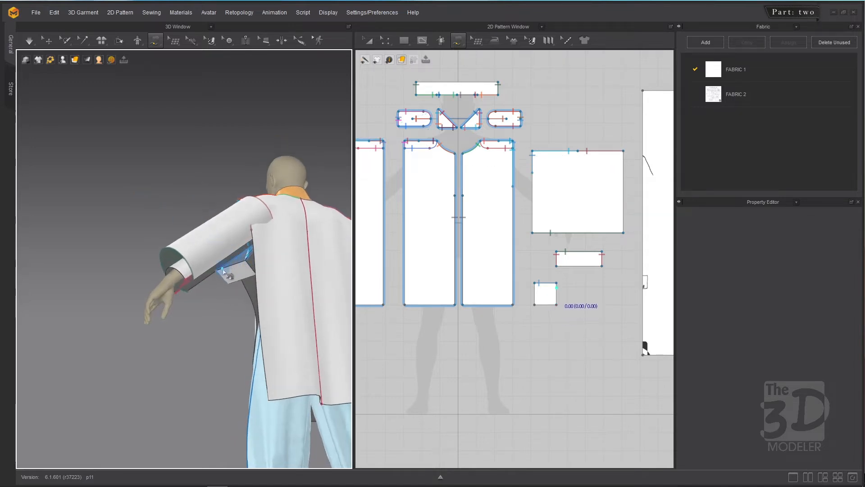
click(554, 286)
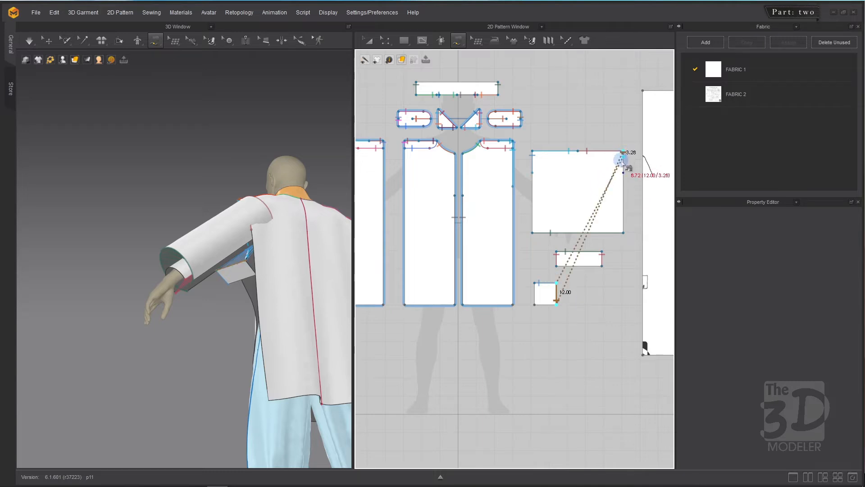
click(624, 174)
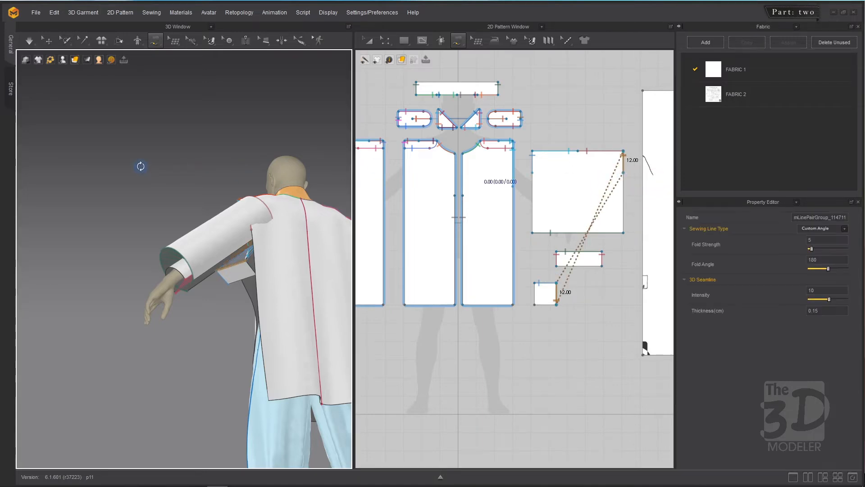
Free-sew the gusset's left edge to 12 cm of the front panel's outer edge, starting where the sleeve seam ends.
right_drag(141, 167, 315, 180)
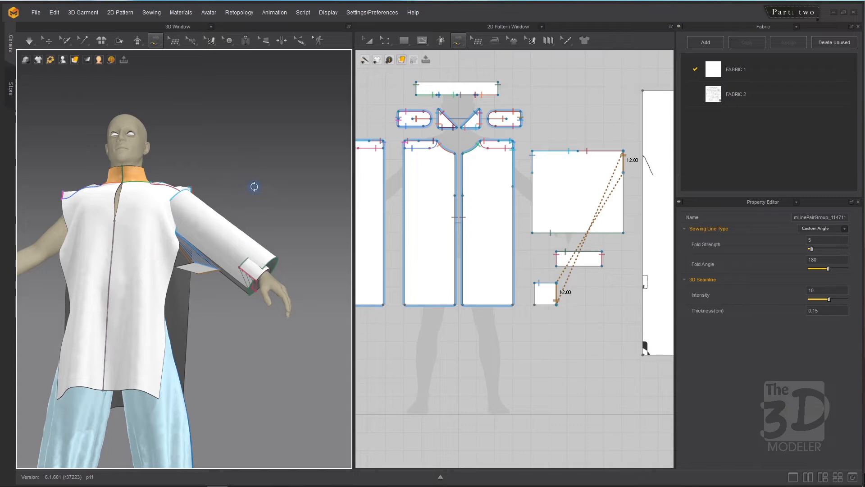
right_drag(254, 186, 258, 224)
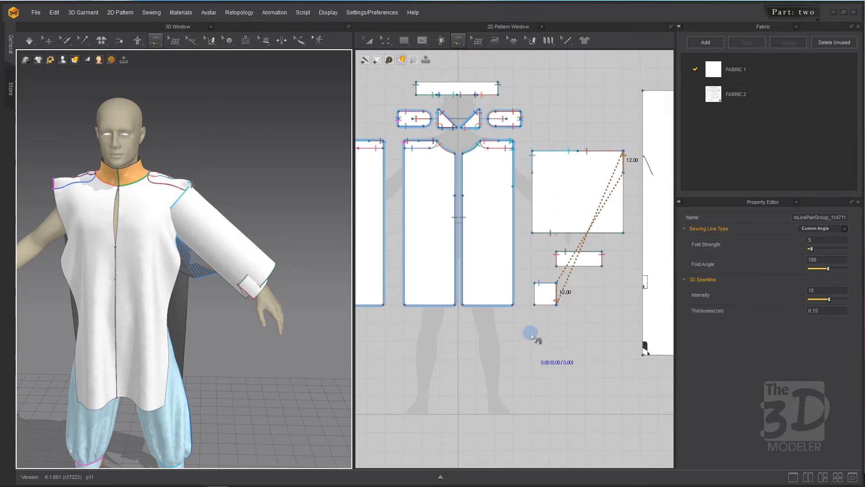
click(534, 285)
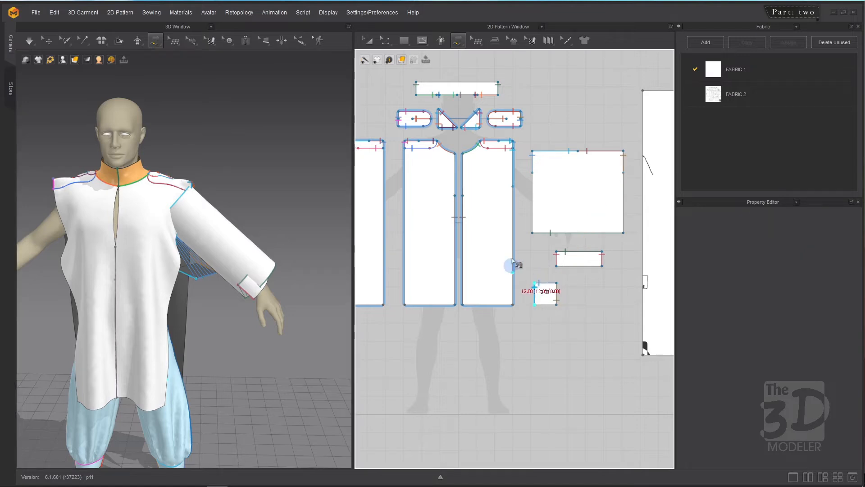
click(514, 206)
Free-sew the gusset's lower edge to 12 cm of the back panel's outer edge, starting where the sleeve seam ends.
right_drag(268, 221, 91, 164)
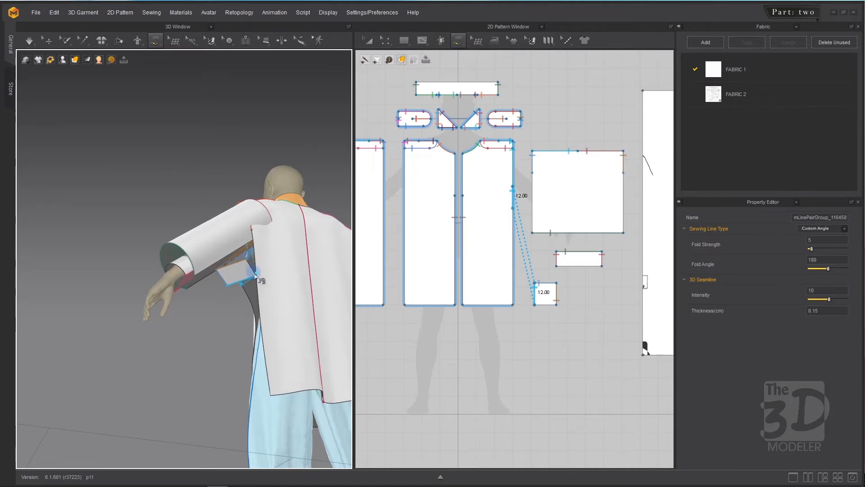
scroll(623, 239, down, 2)
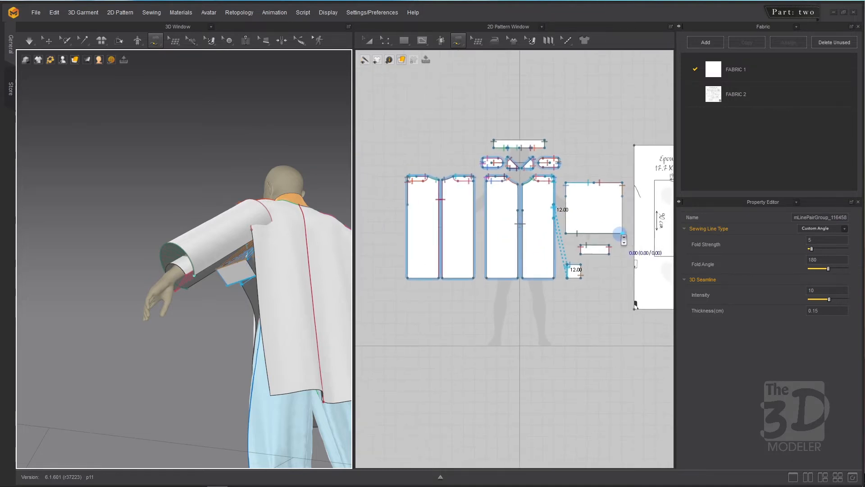
scroll(415, 228, up, 1)
scroll(409, 224, up, 1)
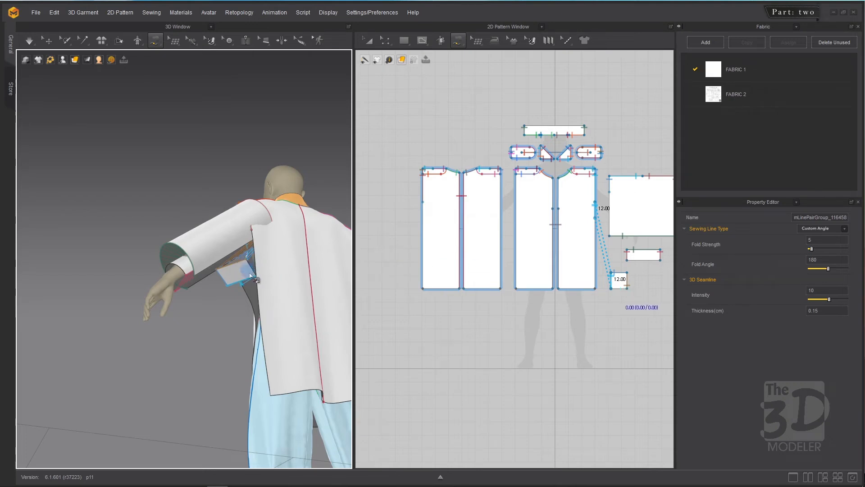
click(617, 286)
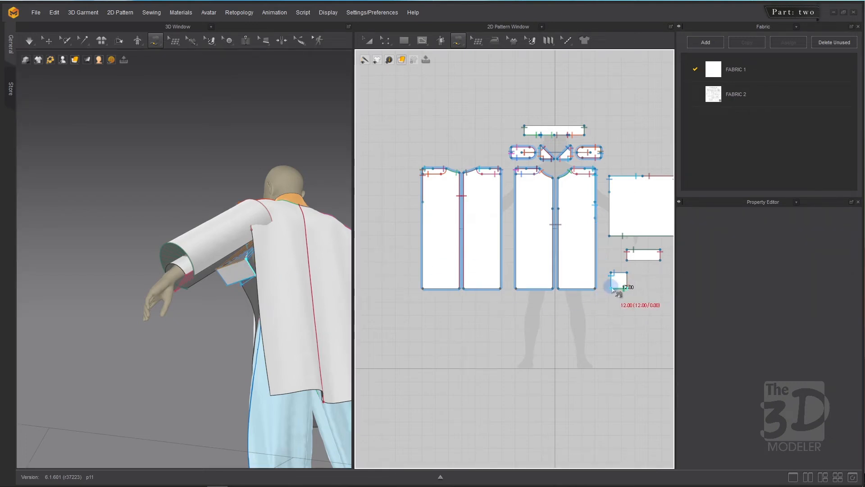
click(612, 288)
click(422, 203)
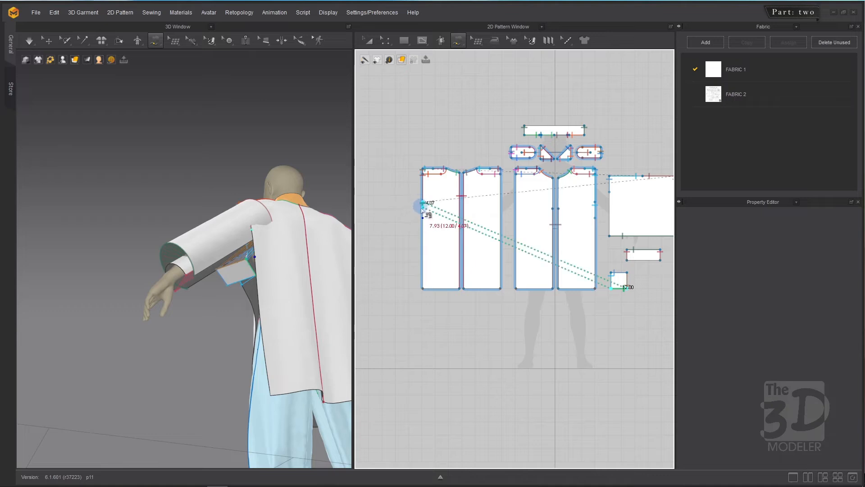
click(196, 176)
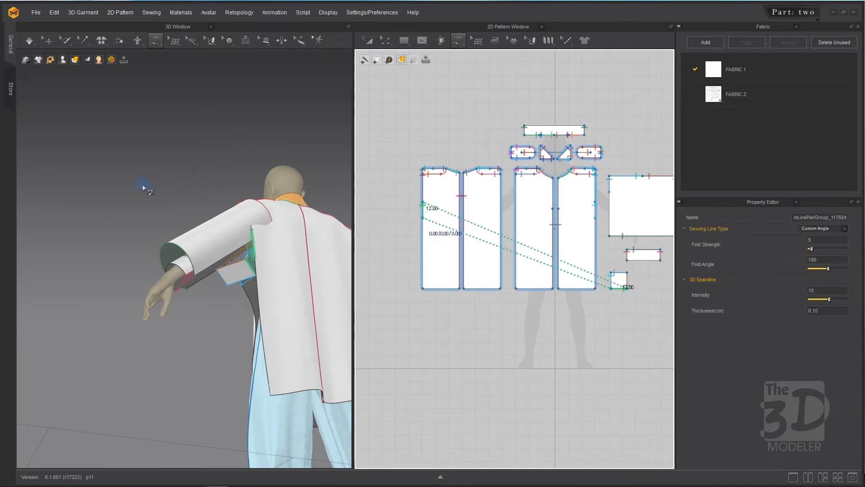
right_drag(143, 188, 320, 143)
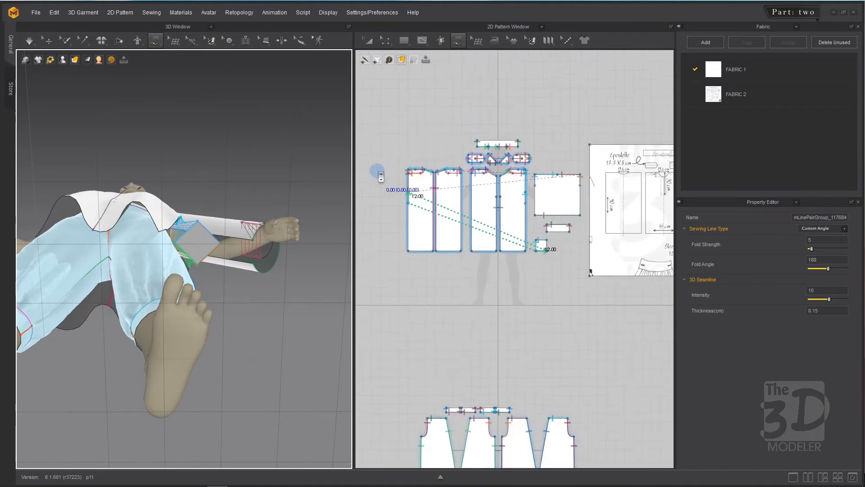
scroll(379, 172, down, 3)
scroll(523, 182, up, 3)
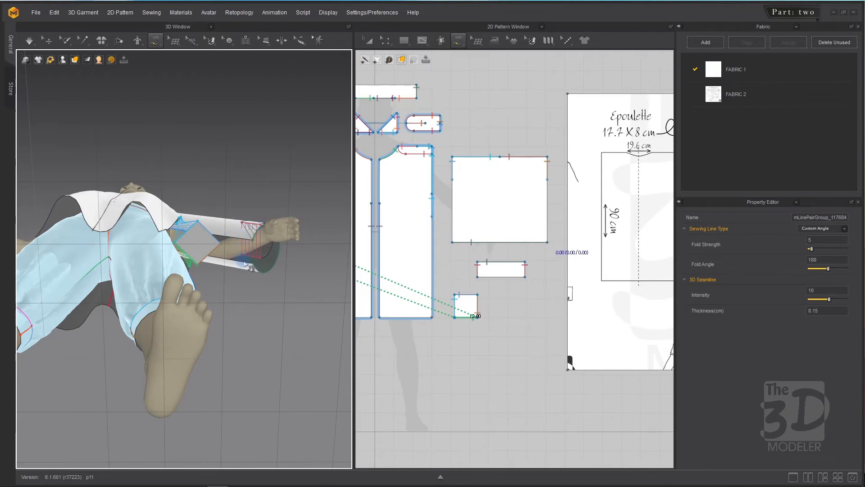
Split the sleeve pattern's left edge into two lines, 8 cm above its lower end.
click(389, 43)
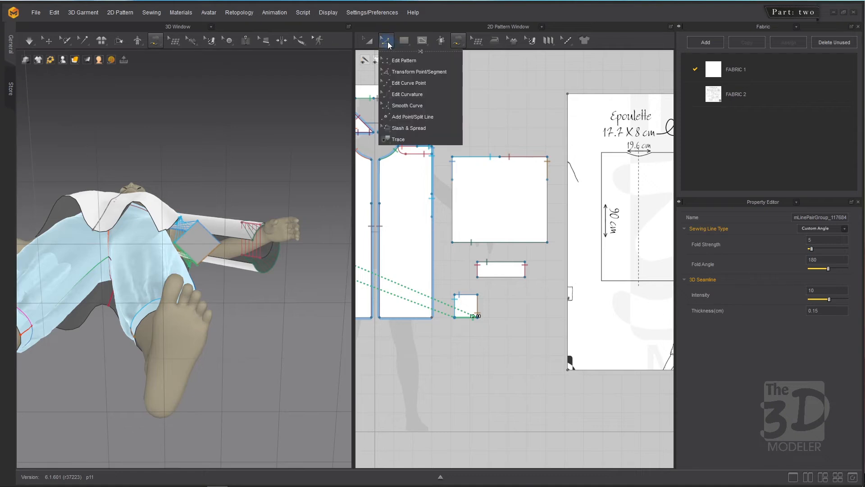
click(402, 61)
click(452, 220)
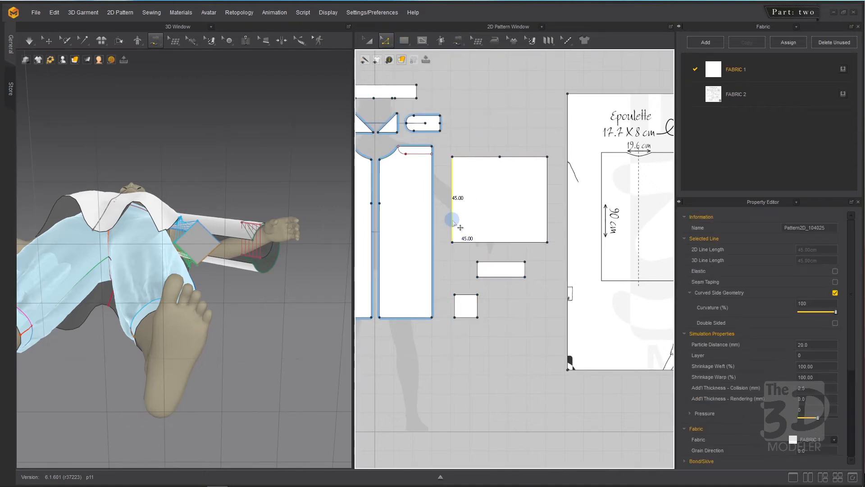
right_click(452, 220)
click(479, 266)
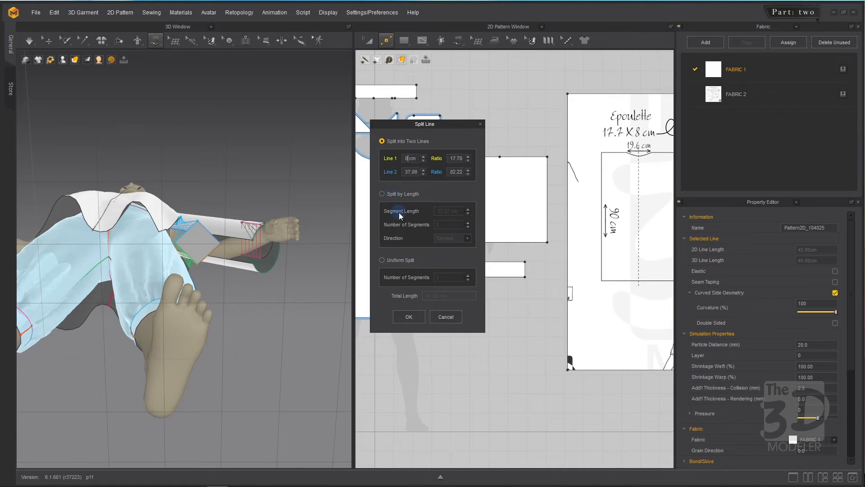
click(409, 317)
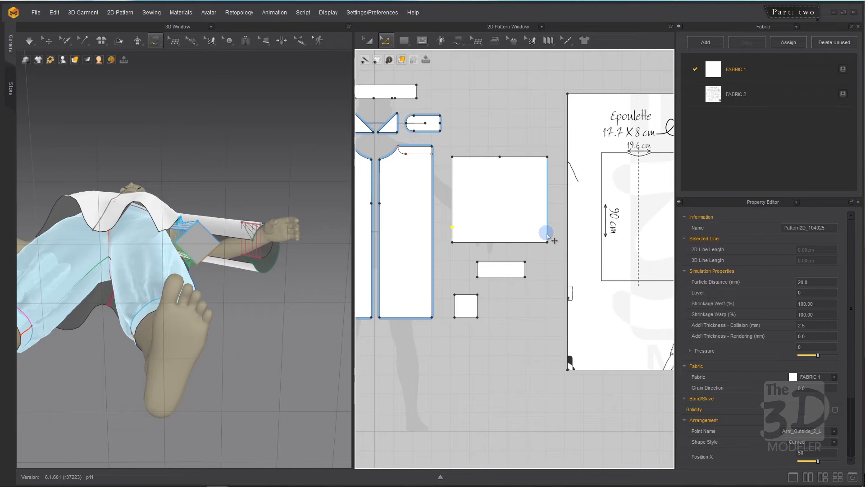
Display the pattern line lengths and split the sleeve's right edge 8 cm above its lower end.
key(shift+l)
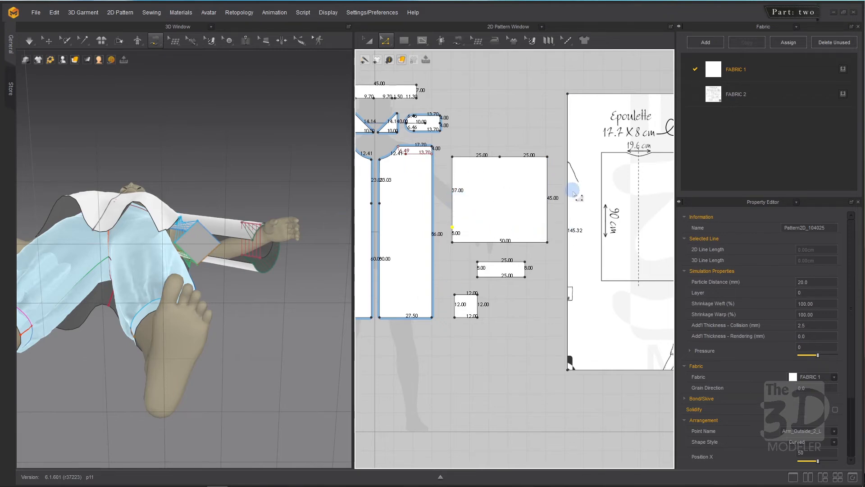
click(549, 233)
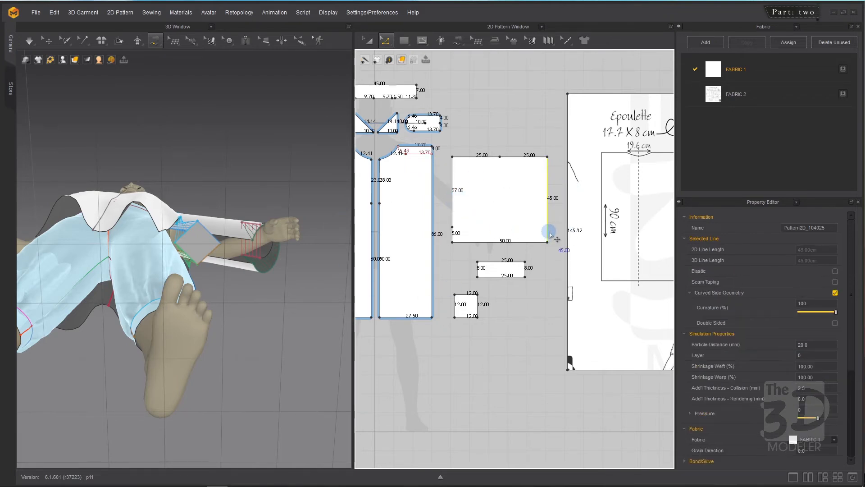
right_click(550, 234)
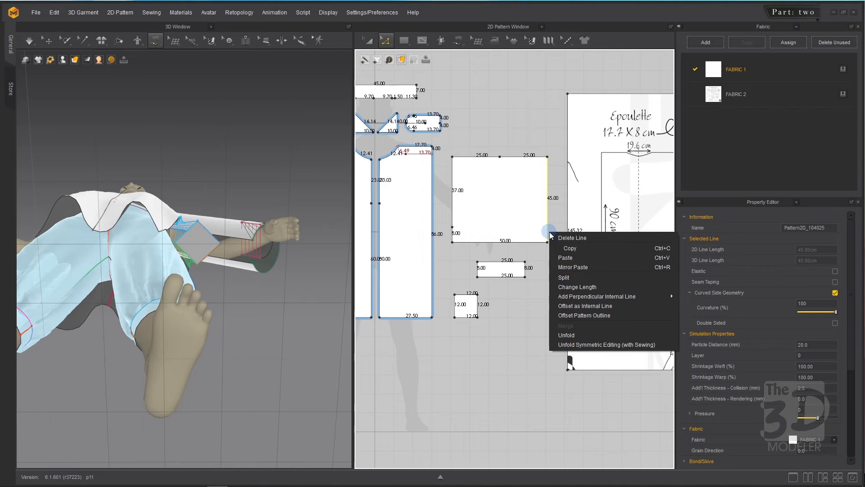
click(579, 278)
text(8cm)
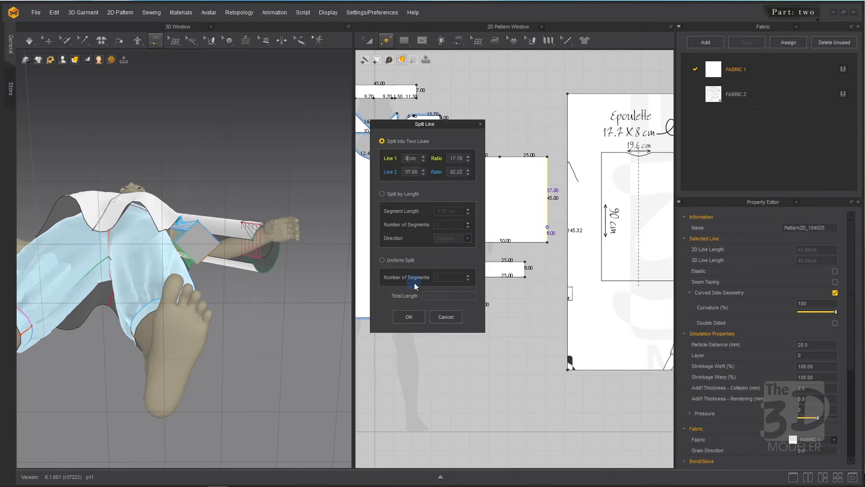
click(411, 316)
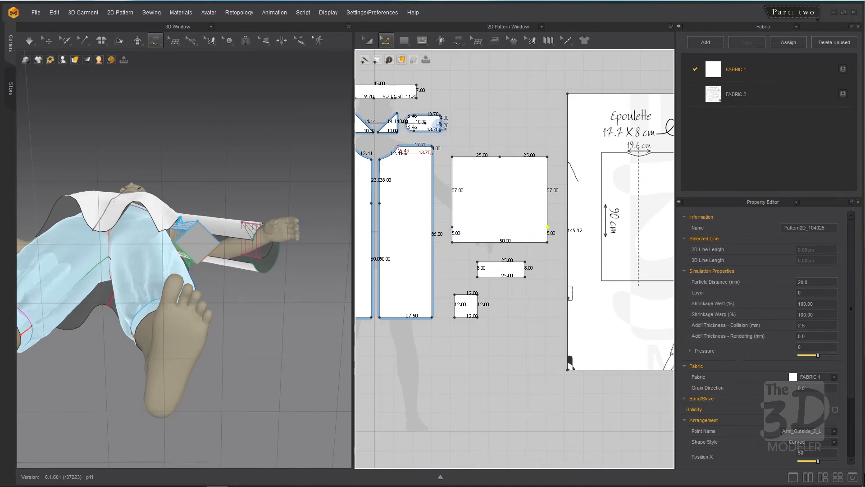
Free-sew the sleeve's left and right edges together along 25 cm, from the end of the gusset seams to the split points.
click(458, 41)
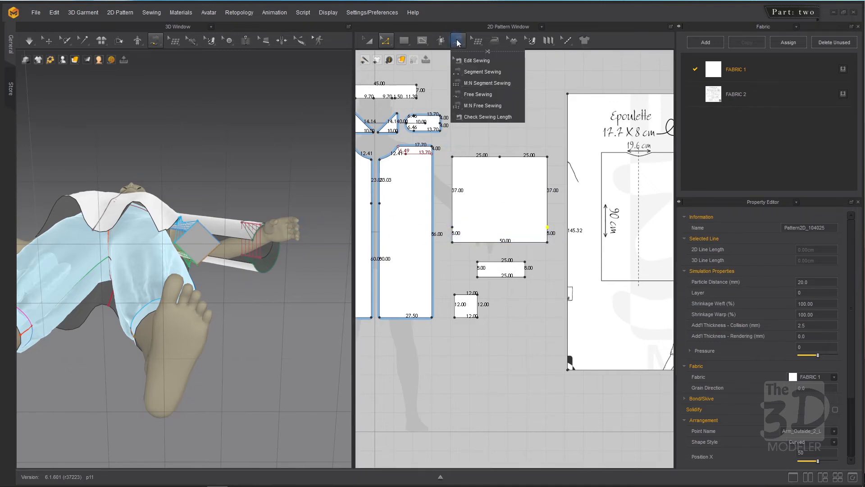
click(476, 94)
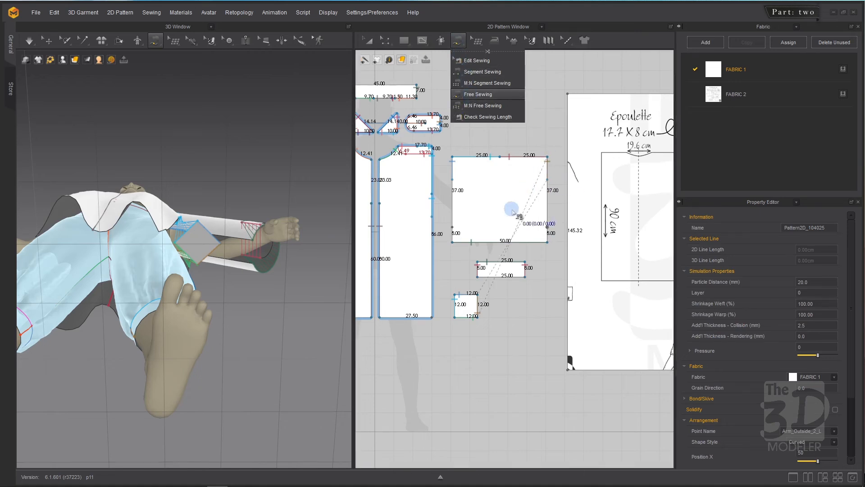
click(452, 180)
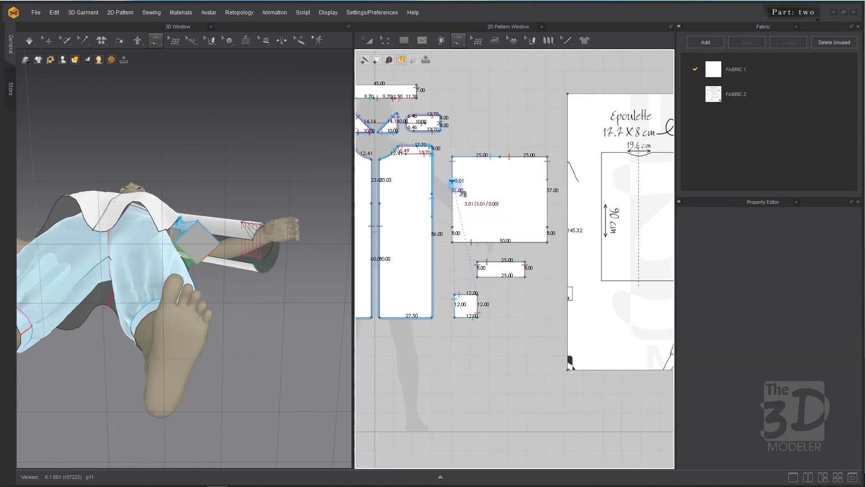
click(453, 227)
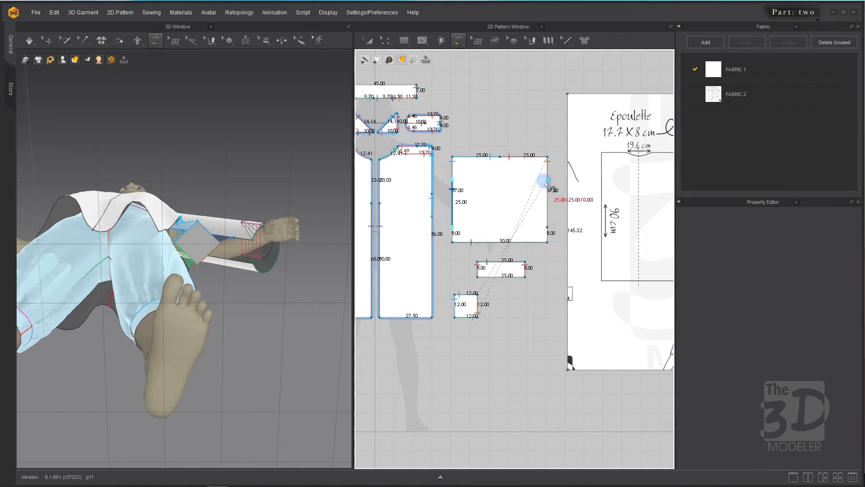
click(548, 179)
click(547, 226)
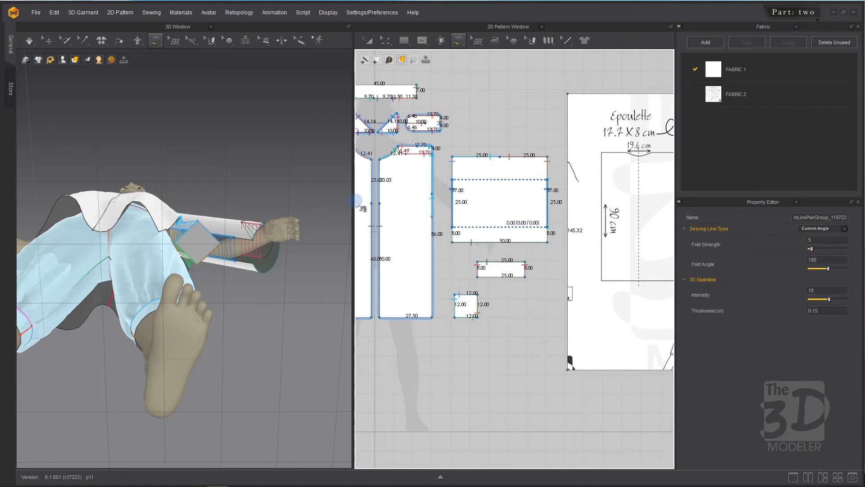
Simulate the garment to close the sleeve, cuff and gusset seams around the avatar's left arm.
right_drag(235, 171, 224, 262)
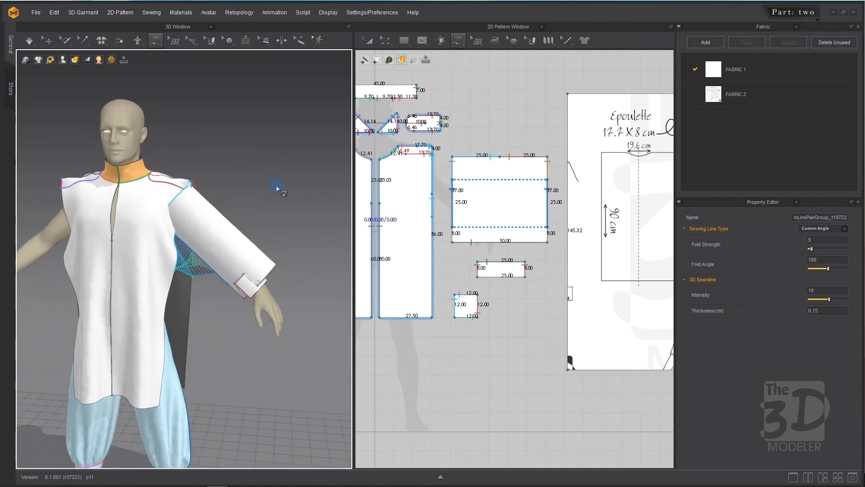
key(q)
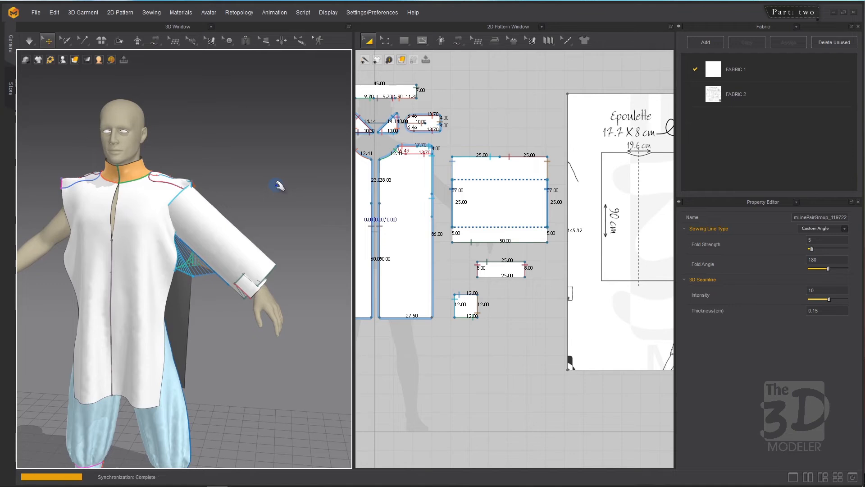
key(space)
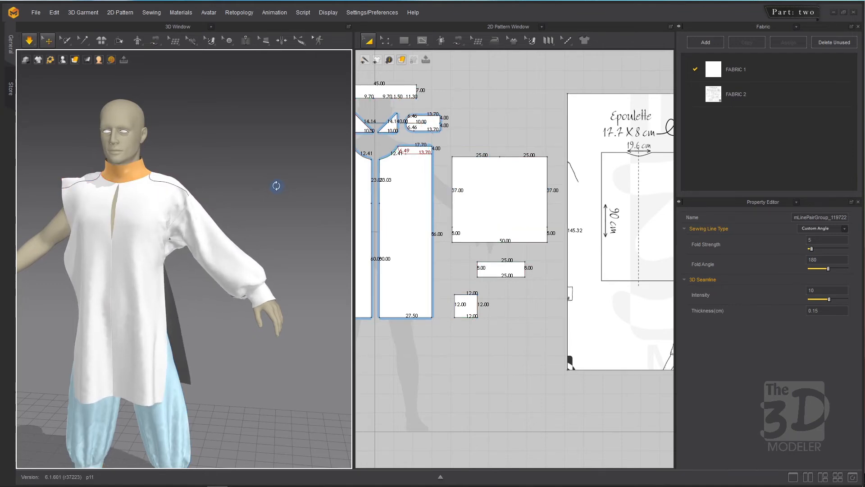
key(space)
right_drag(251, 170, 247, 146)
key(space)
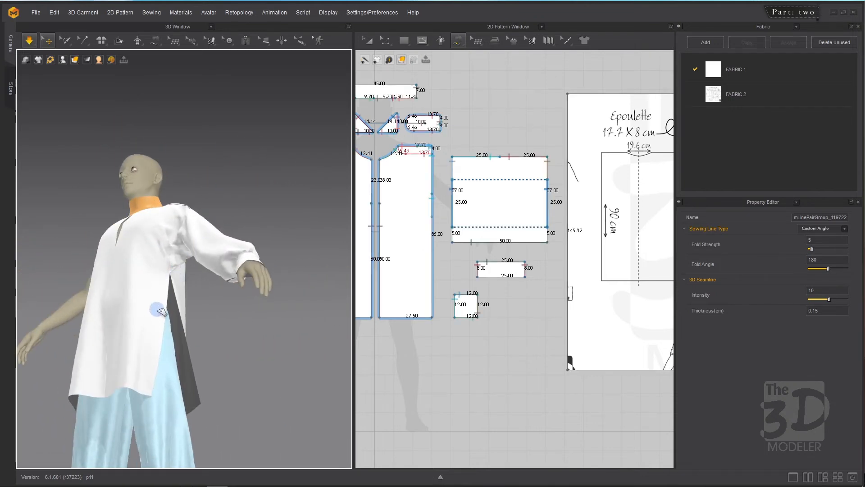
Tug the shirt's front and back panels below the left armpit during simulation until they settle, and stop the simulation.
click(160, 314)
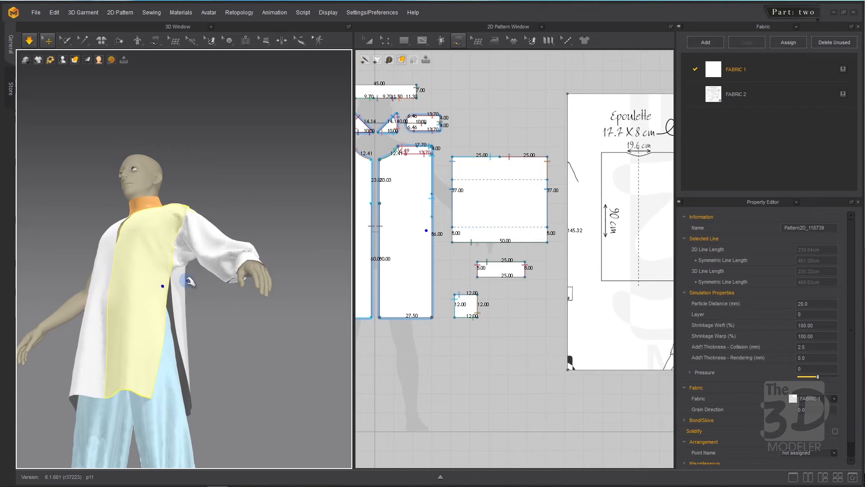
click(192, 291)
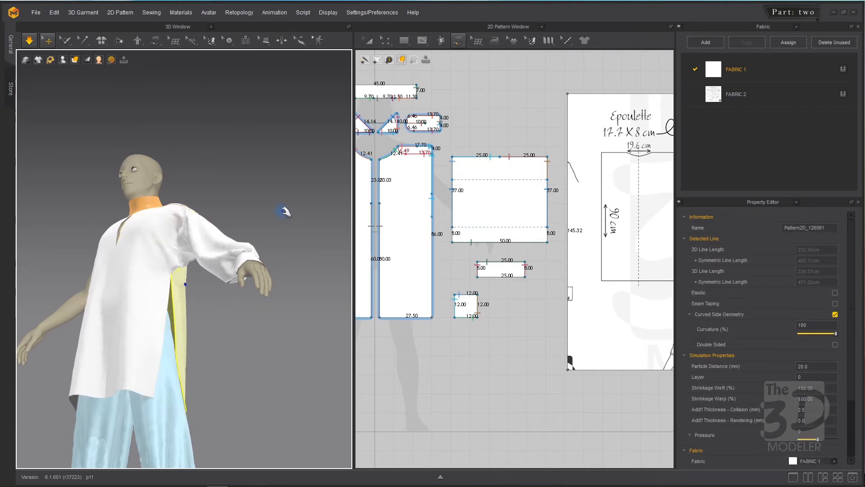
right_drag(286, 211, 290, 248)
key(space)
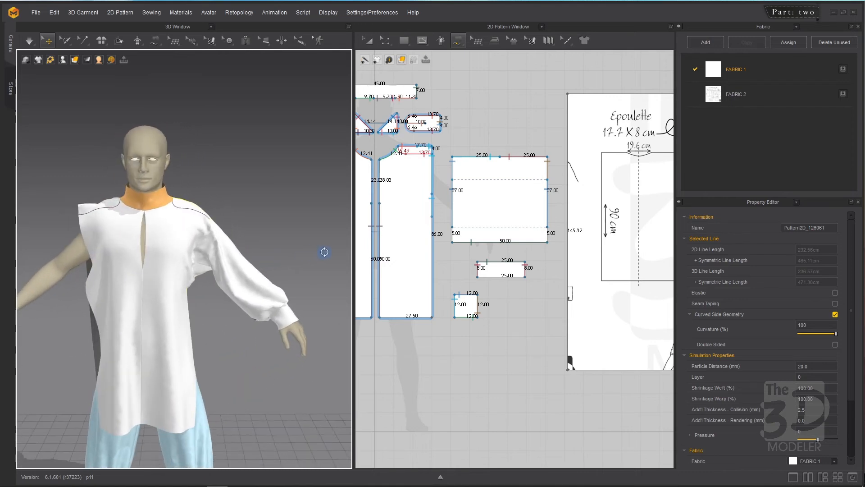
key(space)
scroll(254, 207, down, 5)
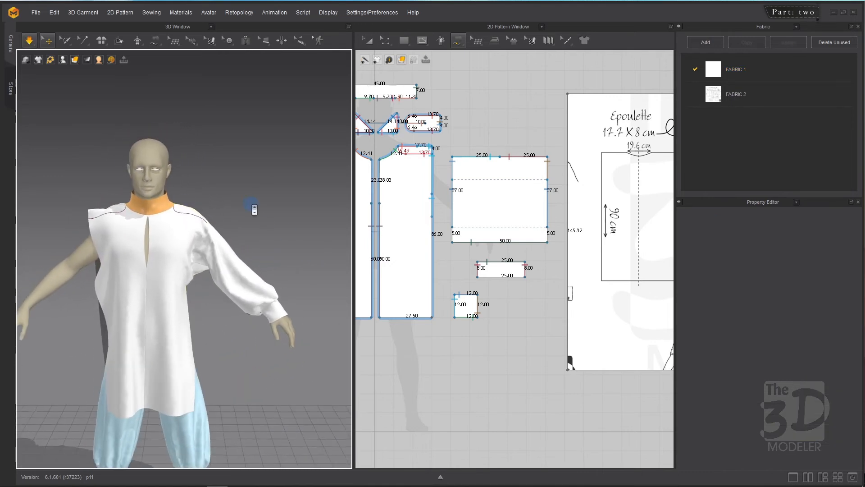
key(space)
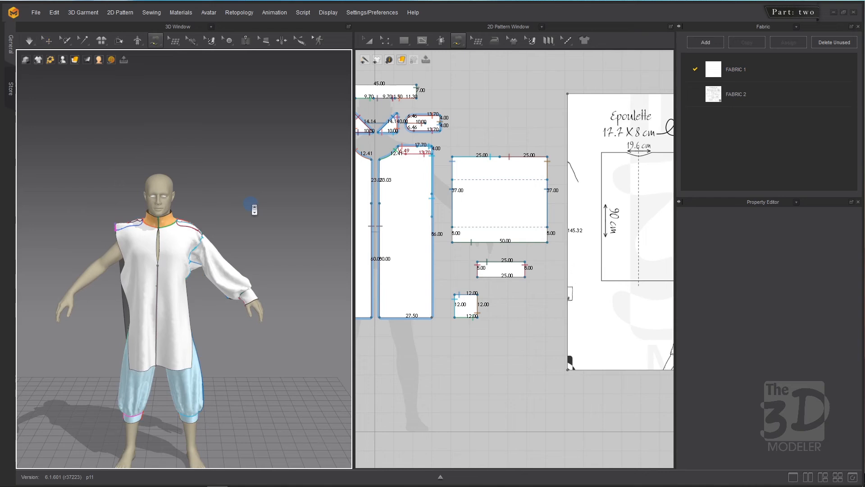
Duplicate the sleeve, cuff and gusset as symmetric patterns with their sewing, placing them on the opposite side of the body panels.
click(366, 47)
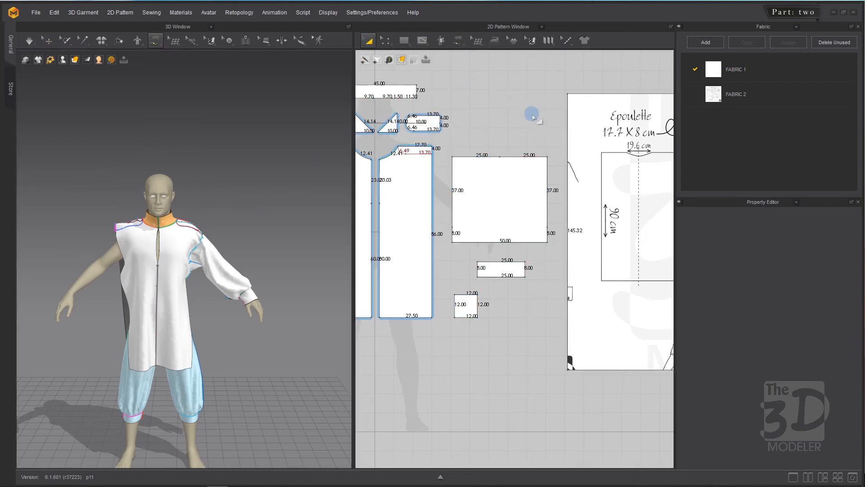
scroll(532, 113, down, 5)
click(522, 139)
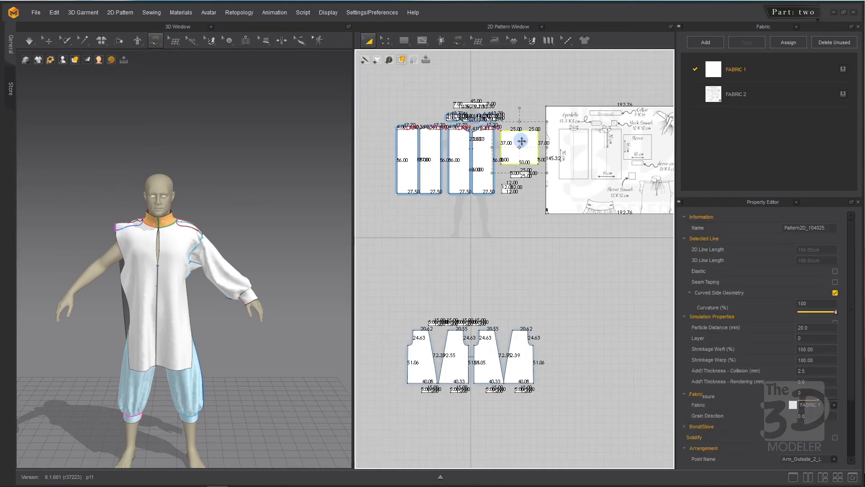
shift+click(519, 175)
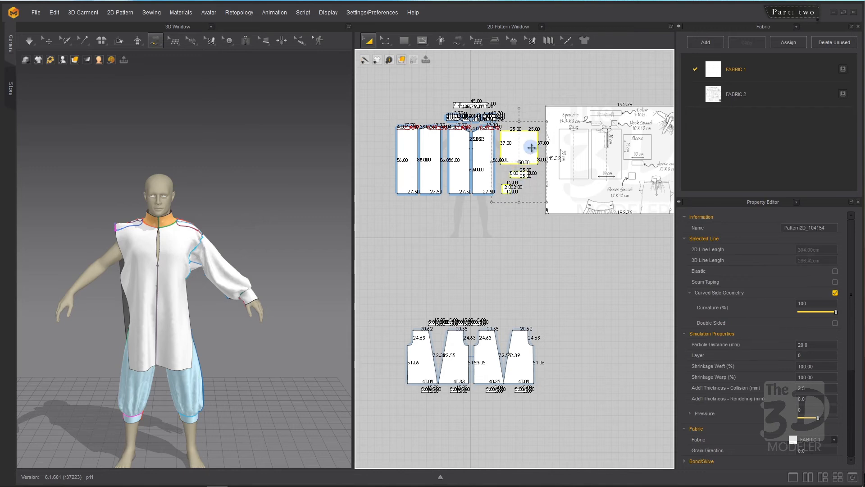
drag(534, 149, 375, 162)
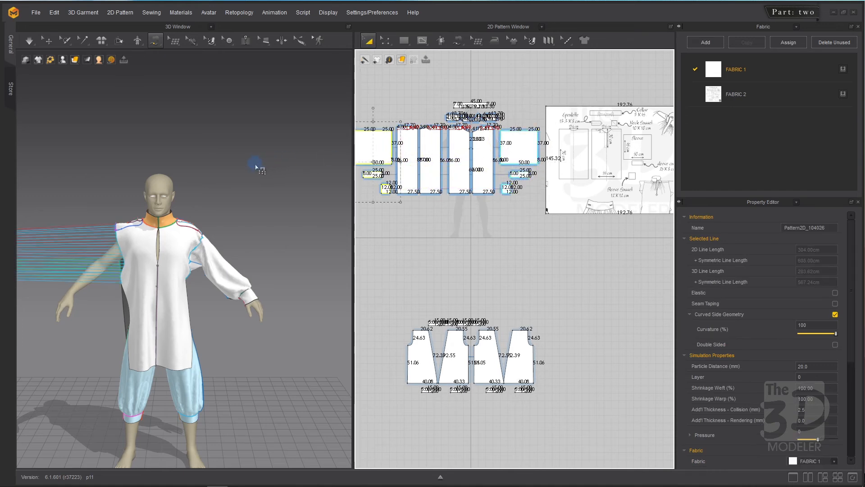
Move the mirrored sleeve, cuff and gusset in 3D onto the avatar's right arm, against the shirt's armhole.
right_drag(237, 167, 205, 185)
middle_drag(186, 184, 334, 128)
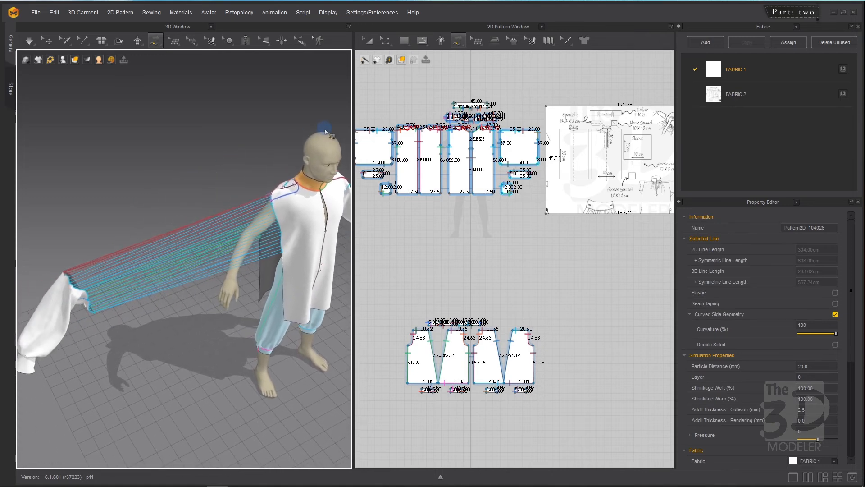
click(47, 41)
click(66, 324)
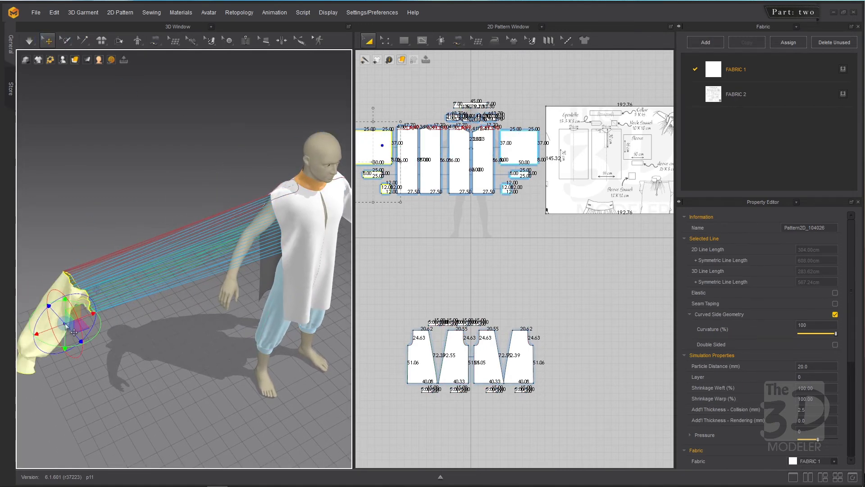
drag(94, 312, 293, 232)
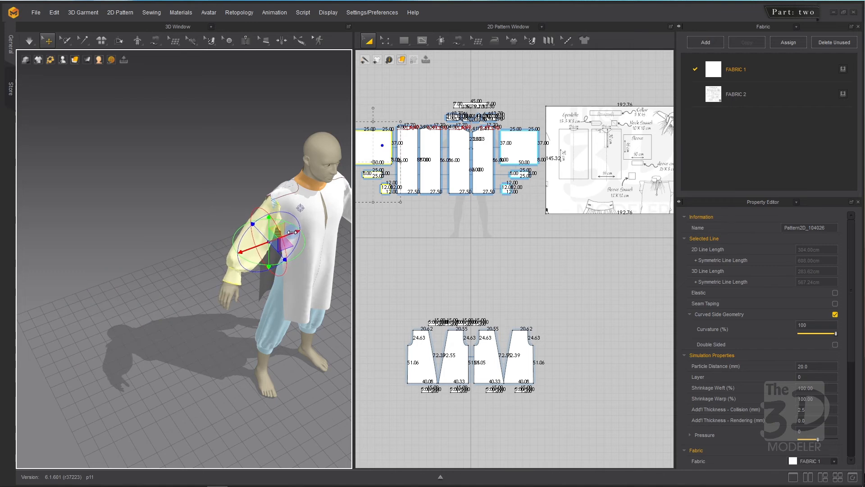
right_drag(223, 226, 133, 172)
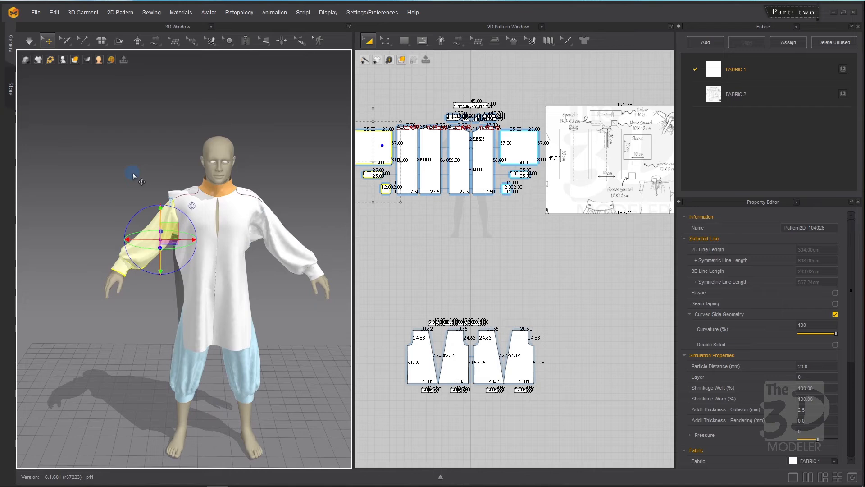
Simulate to join the mirrored sleeve to the shirt, tugging the front panel below the right armpit, and stop the simulation.
key(space)
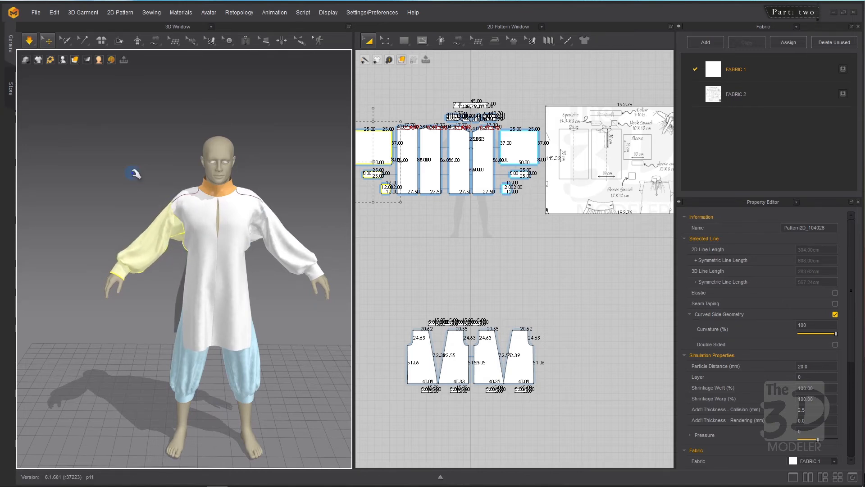
click(181, 251)
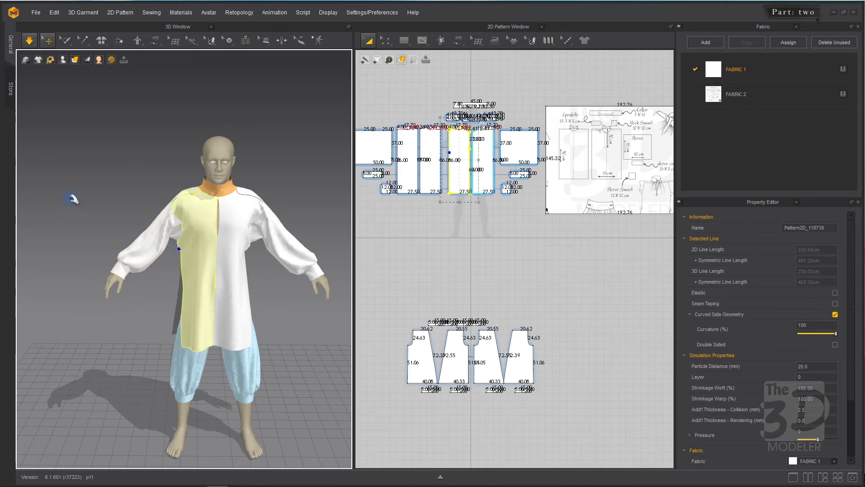
key(space)
right_drag(74, 197, 117, 188)
key(space)
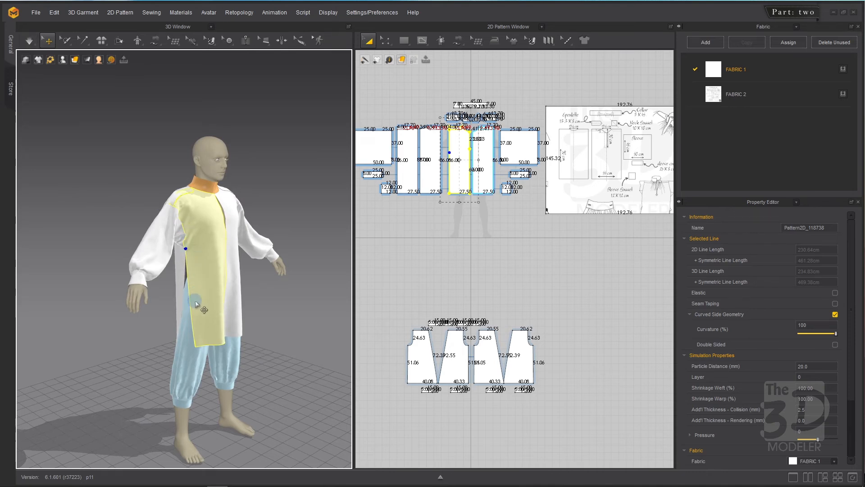
scroll(197, 303, up, 3)
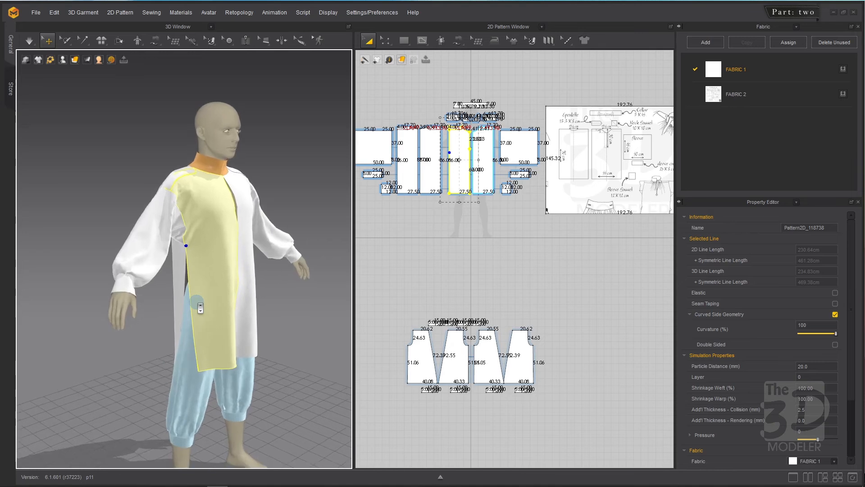
Split the front panel's outer side edge into two lines, with the lower line 20 cm long from the hem.
click(176, 274)
click(220, 269)
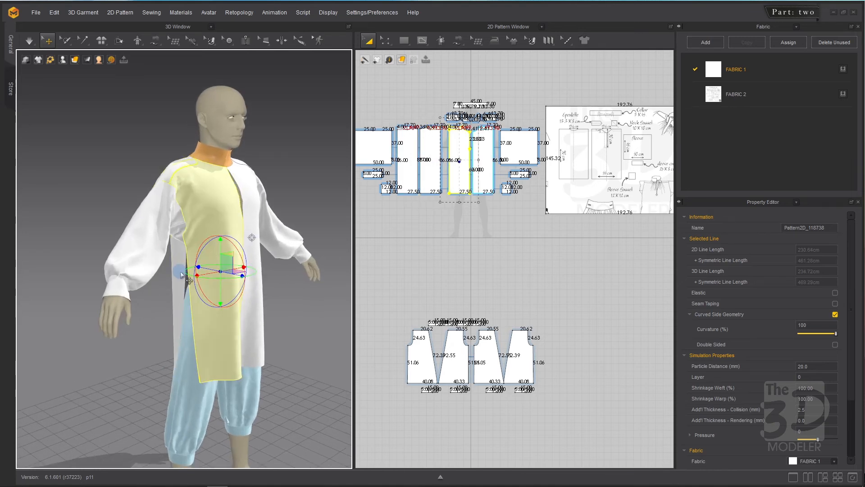
click(184, 275)
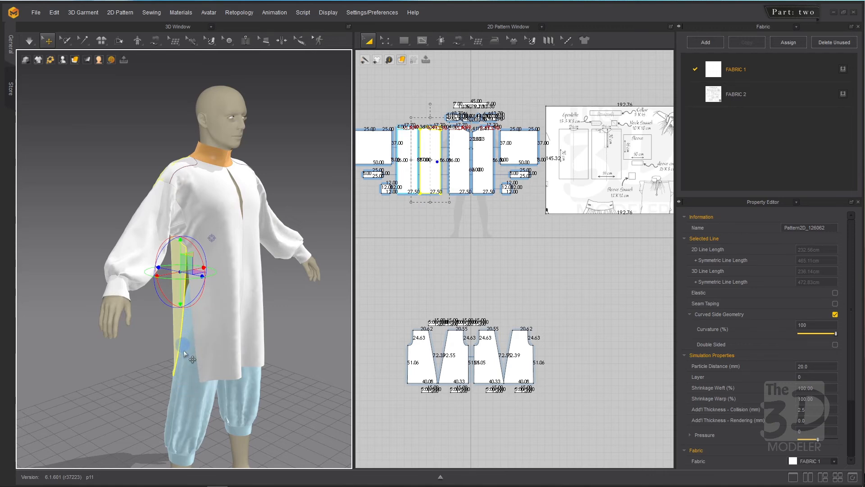
scroll(474, 171, up, 5)
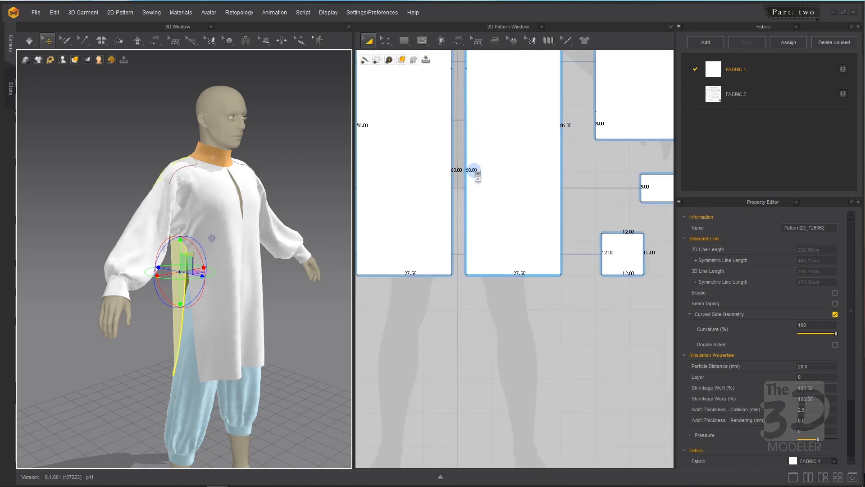
scroll(475, 172, down, 4)
click(387, 41)
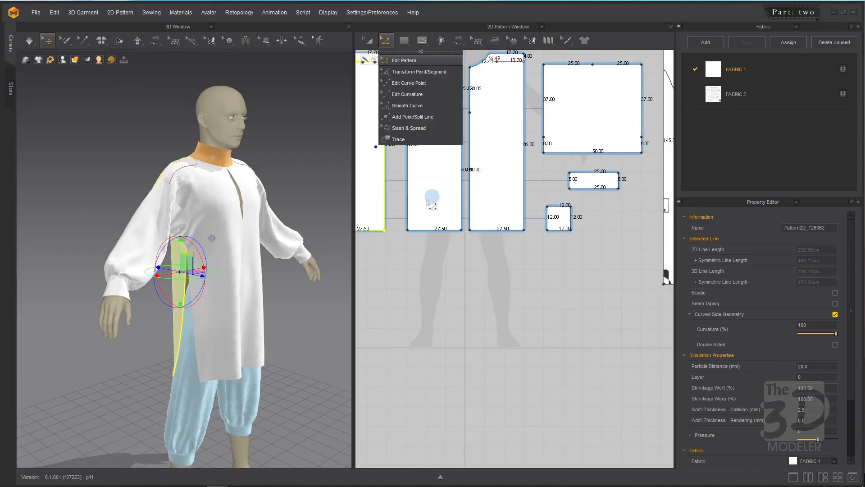
click(407, 190)
right_click(407, 191)
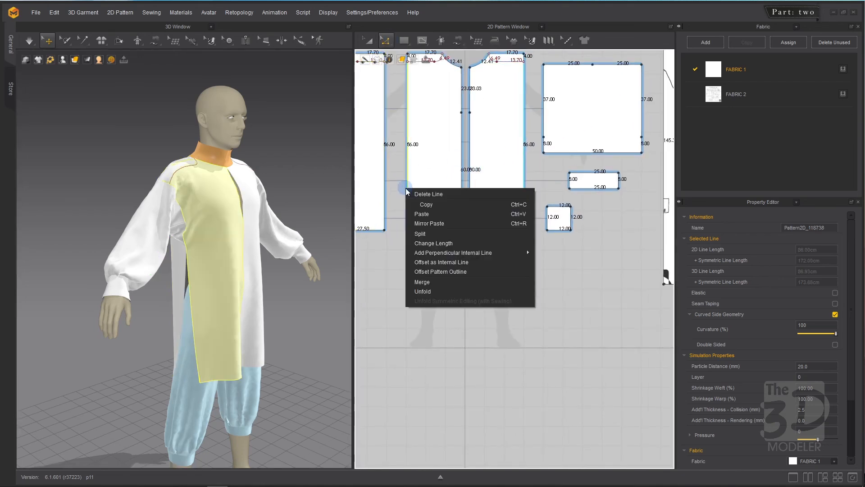
click(420, 234)
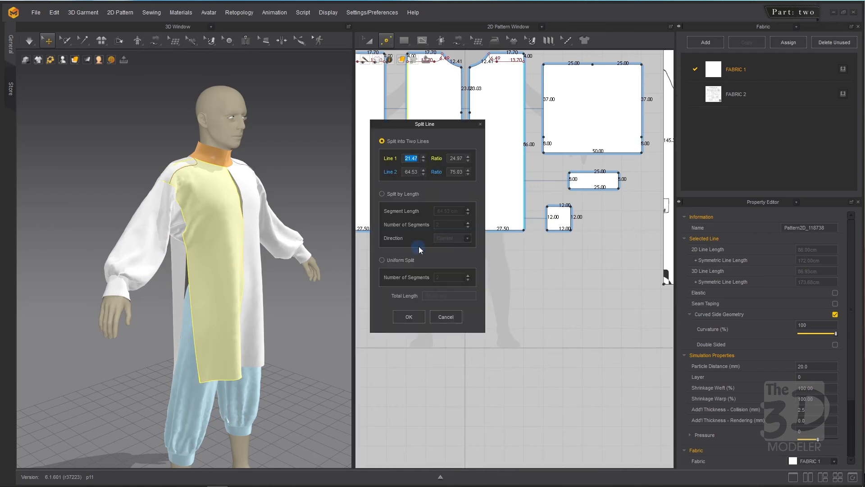
text(20.00)
click(409, 315)
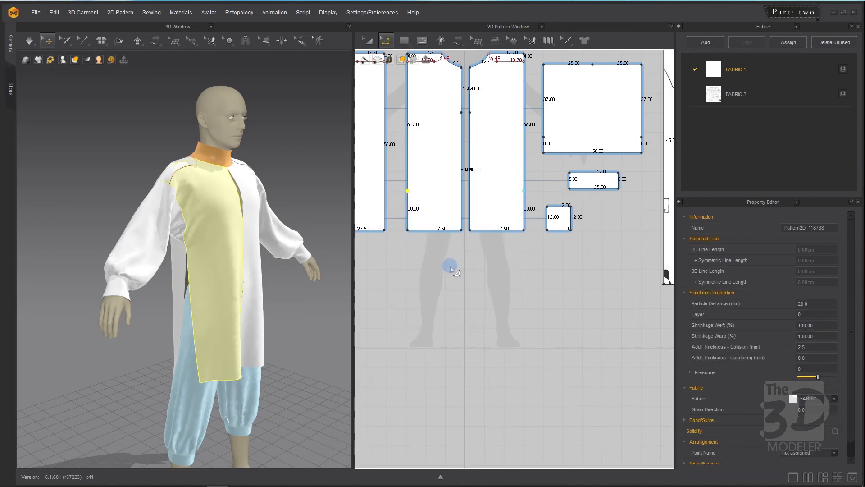
Split the adjacent back panel's outer side edge into two lines, with Line 1 set to 20 cm from the hem.
scroll(451, 266, down, 4)
scroll(380, 221, up, 3)
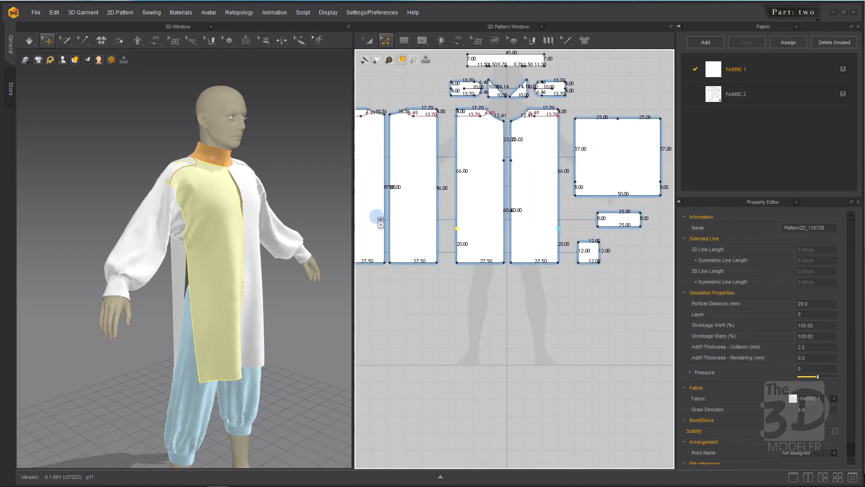
scroll(380, 221, up, 1)
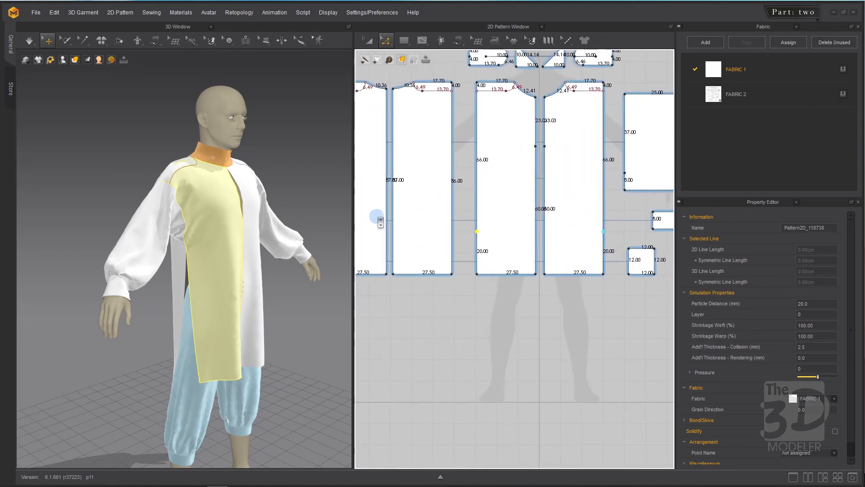
click(453, 230)
right_click(452, 229)
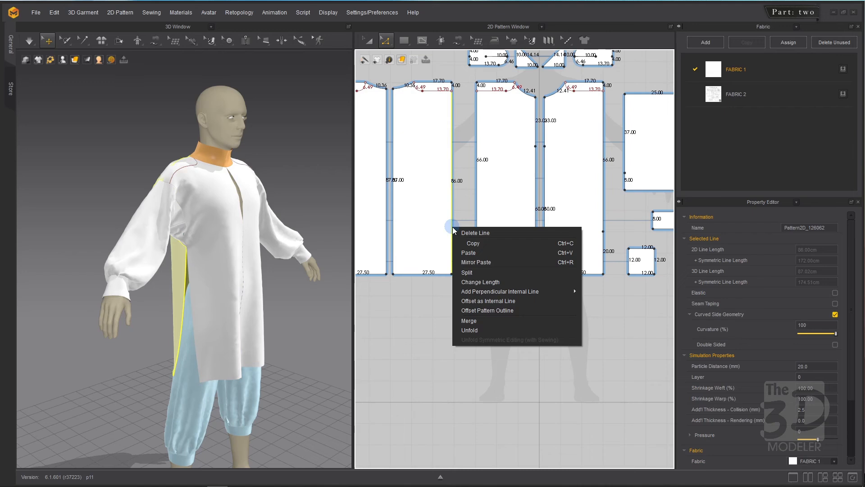
click(477, 271)
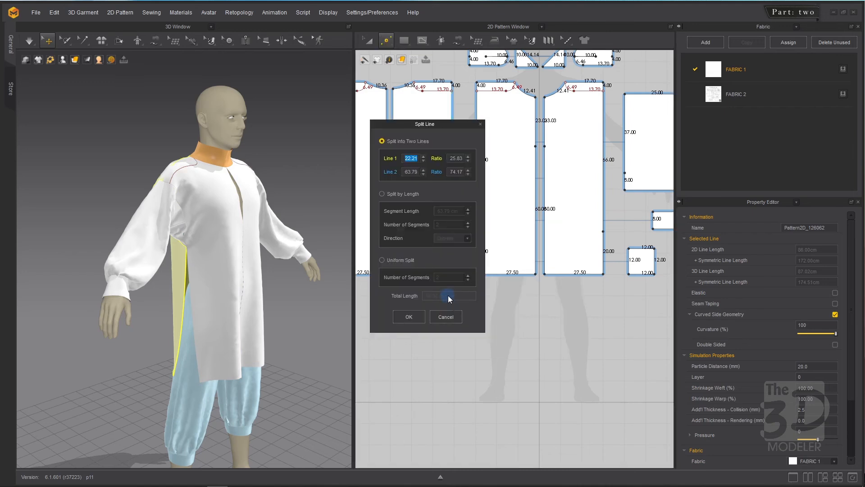
text(20)
click(408, 317)
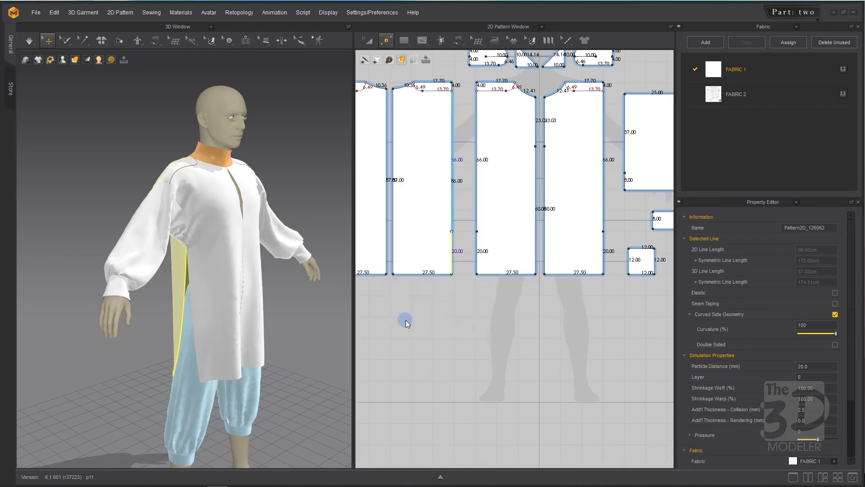
Free-sew the front panel's side edge to the back panel's along 33 cm, from the gusset seam down to the split points.
scroll(529, 208, down, 2)
scroll(528, 207, down, 1)
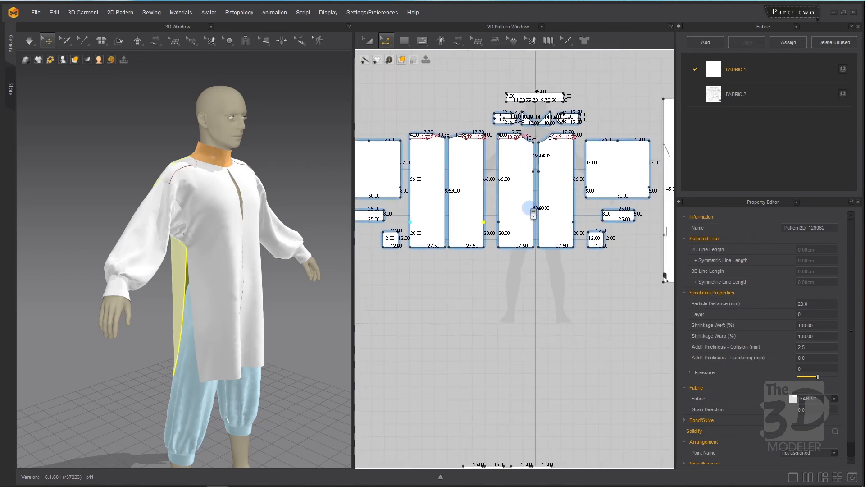
click(458, 40)
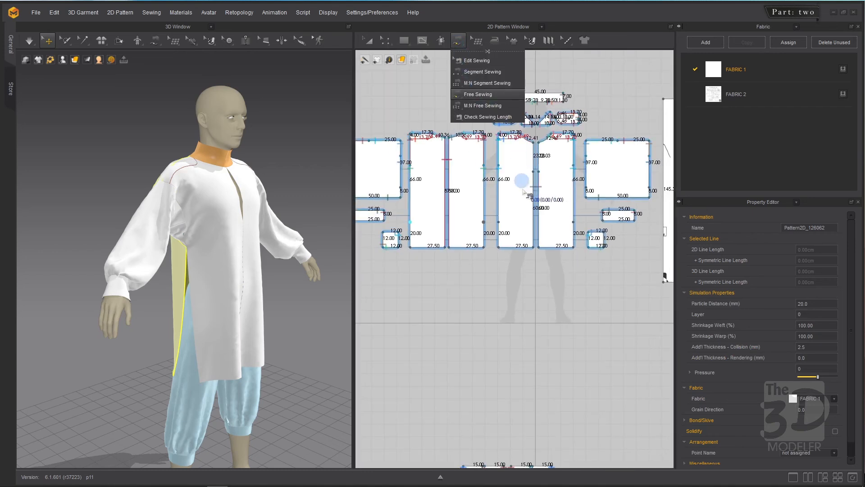
scroll(523, 247, up, 2)
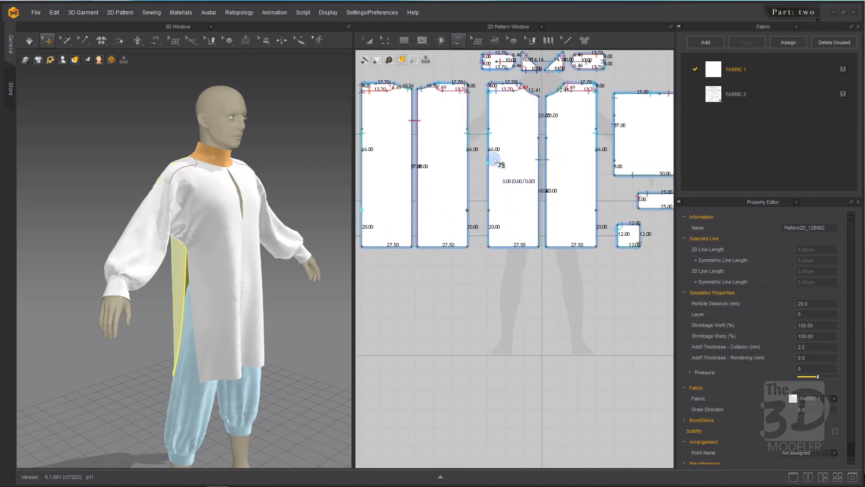
click(489, 154)
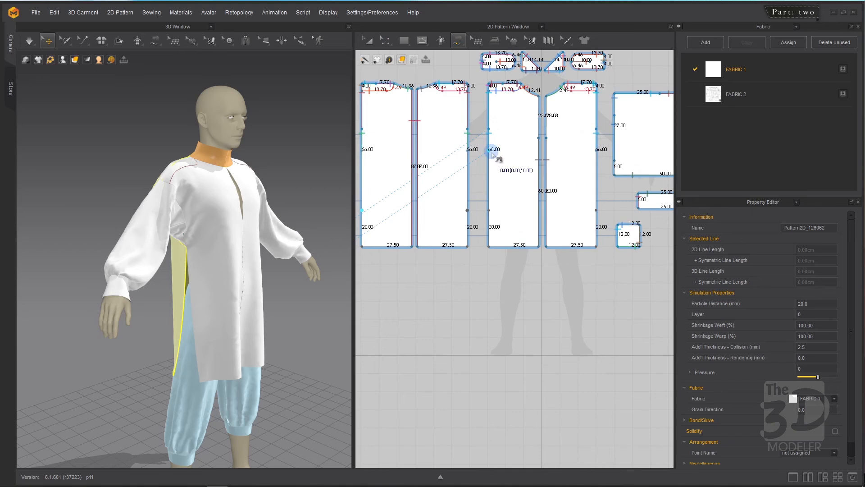
click(491, 193)
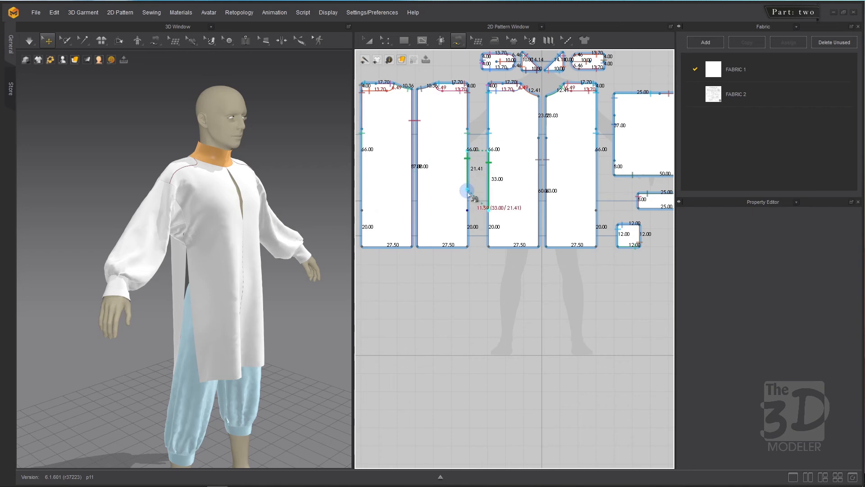
click(468, 210)
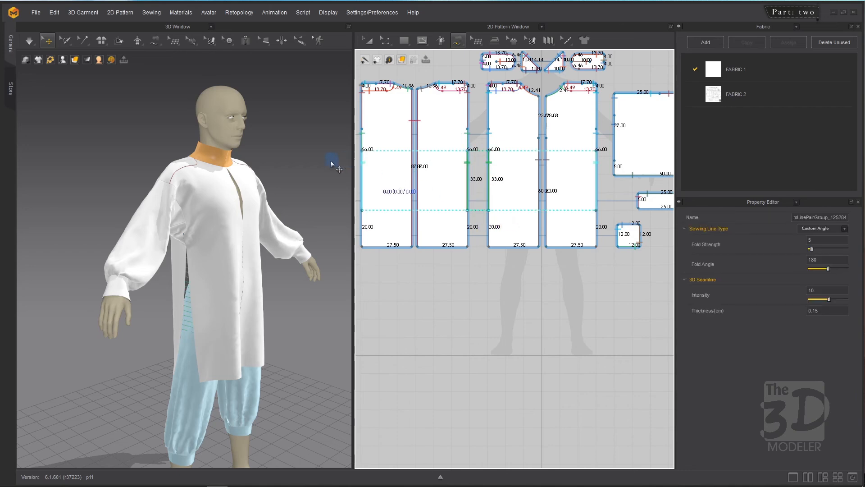
Simulate to close the shirt's side seams above the hem slits, tugging the back panel's hem, and stop the simulation.
mouse_move(329, 162)
right_down()
mouse_move(203, 148)
mouse_move(207, 135)
mouse_move(230, 131)
mouse_move(357, 153)
mouse_move(247, 158)
mouse_move(303, 149)
mouse_move(330, 160)
right_up()
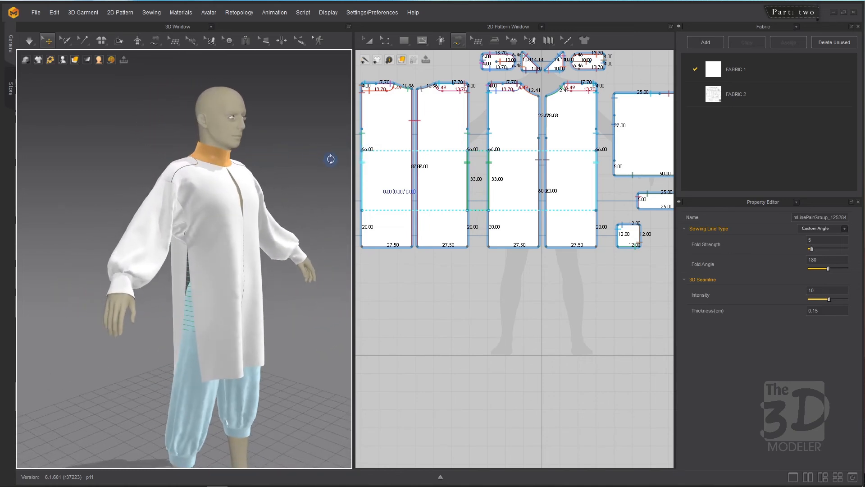
key(a)
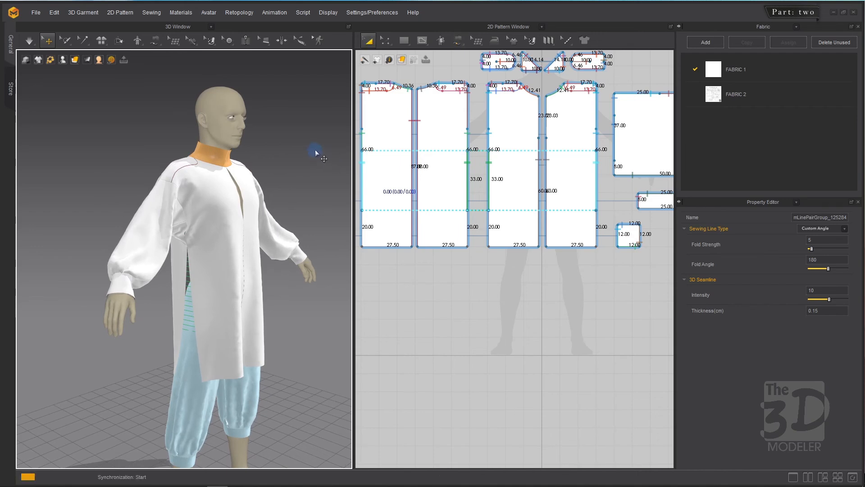
key(space)
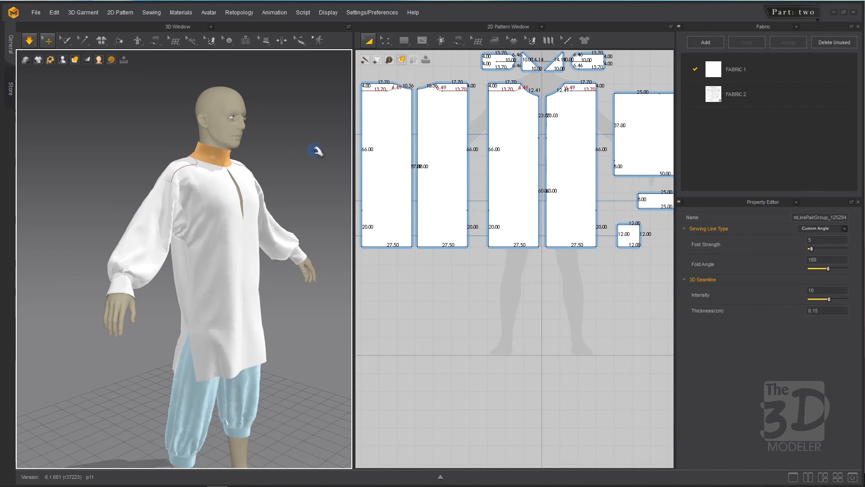
right_drag(276, 150, 348, 151)
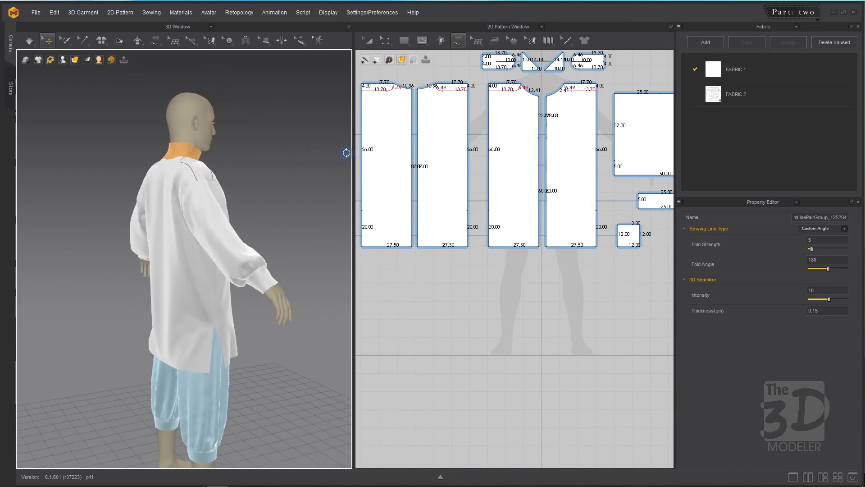
key(b)
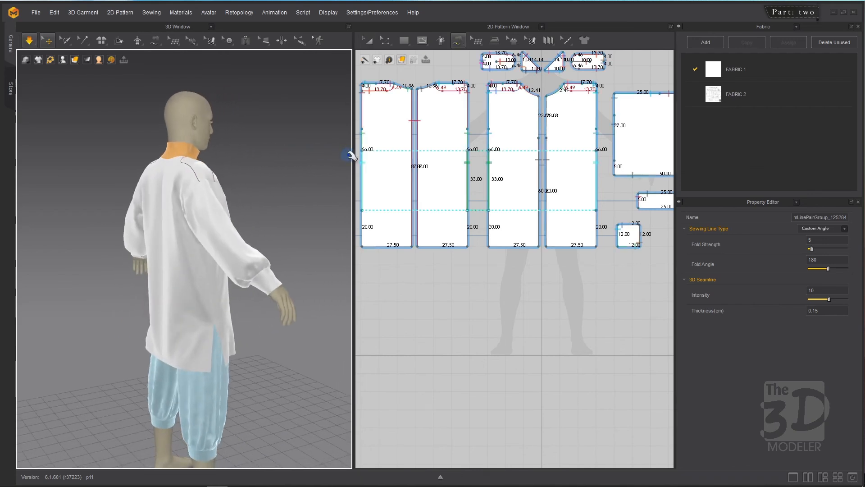
click(139, 354)
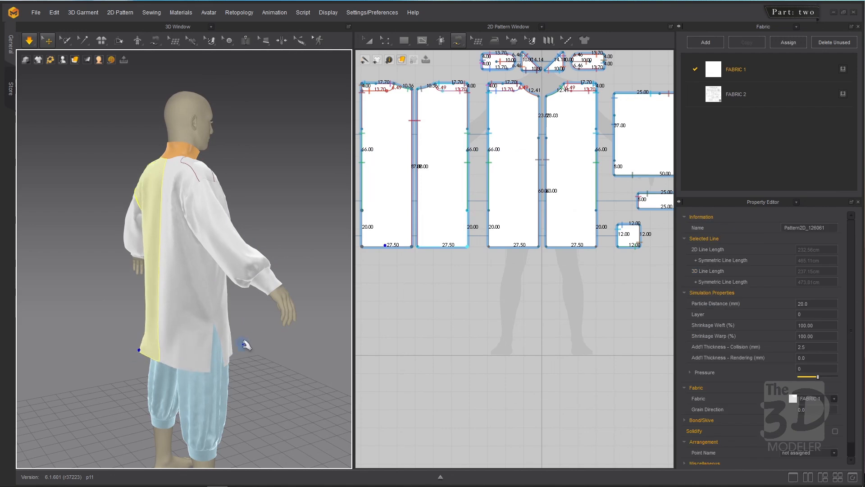
click(271, 280)
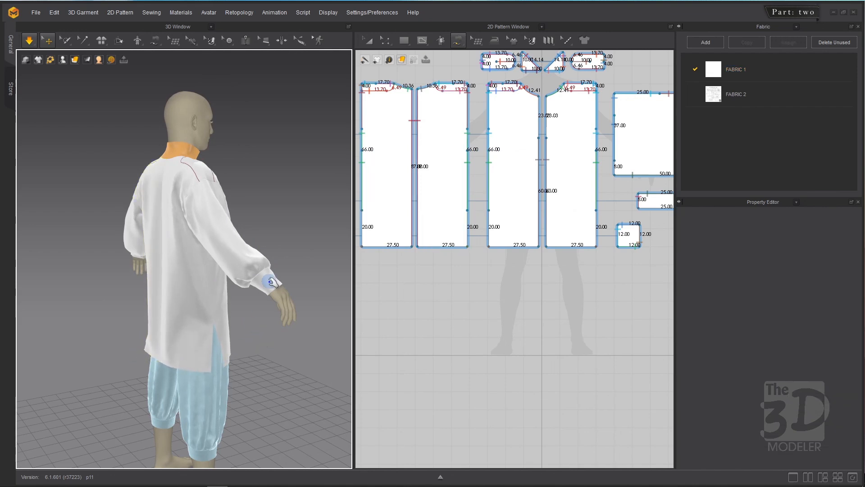
scroll(273, 287, down, 3)
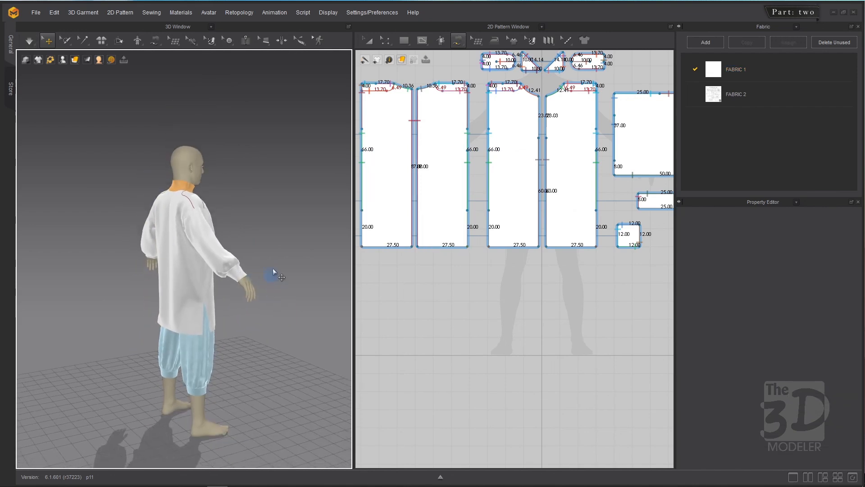
right_drag(300, 215, 207, 209)
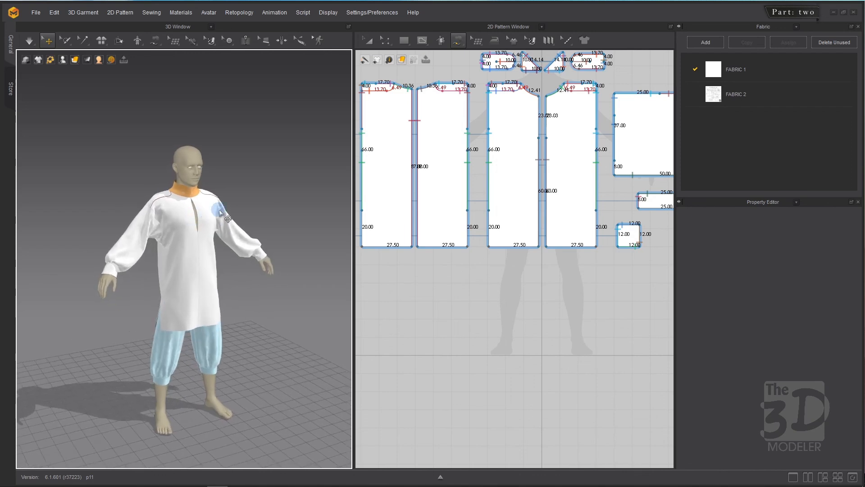